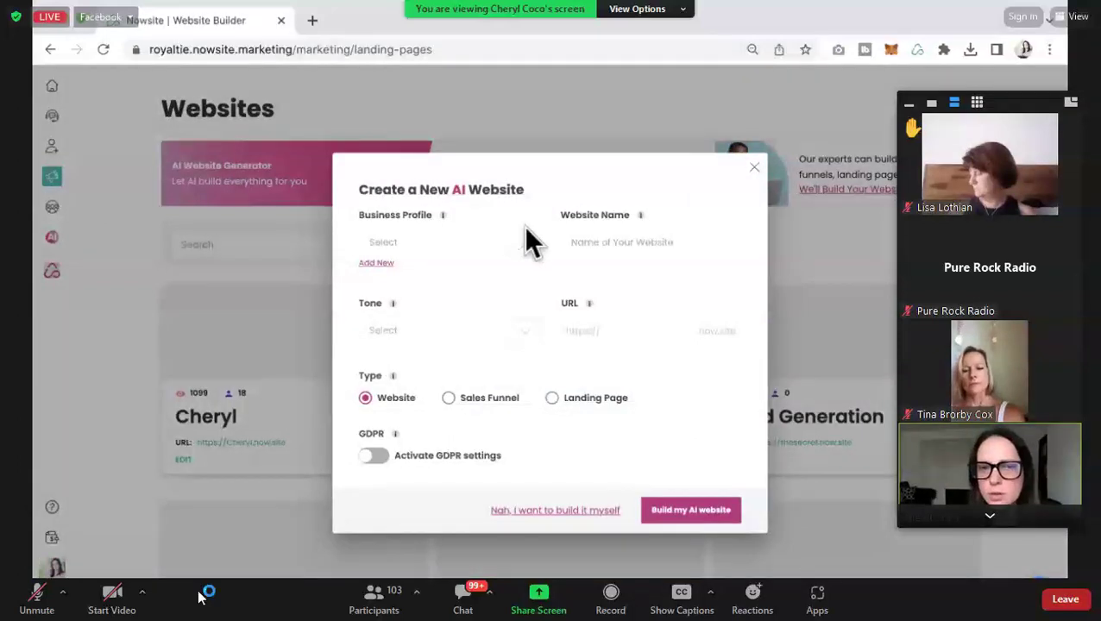
Step: Choose the Coco's Health and Wellness business profile for the new AI website and name the website Coco's Health and Wellness
{"action": "left_click", "coordinate": [537, 249]}
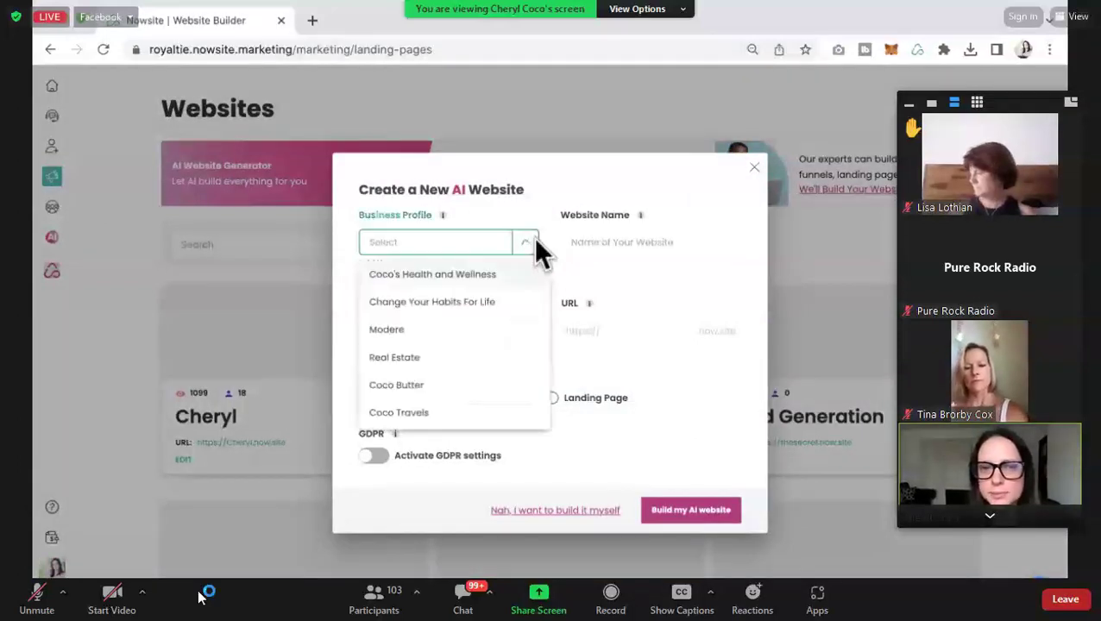
{"action": "left_click", "coordinate": [473, 276]}
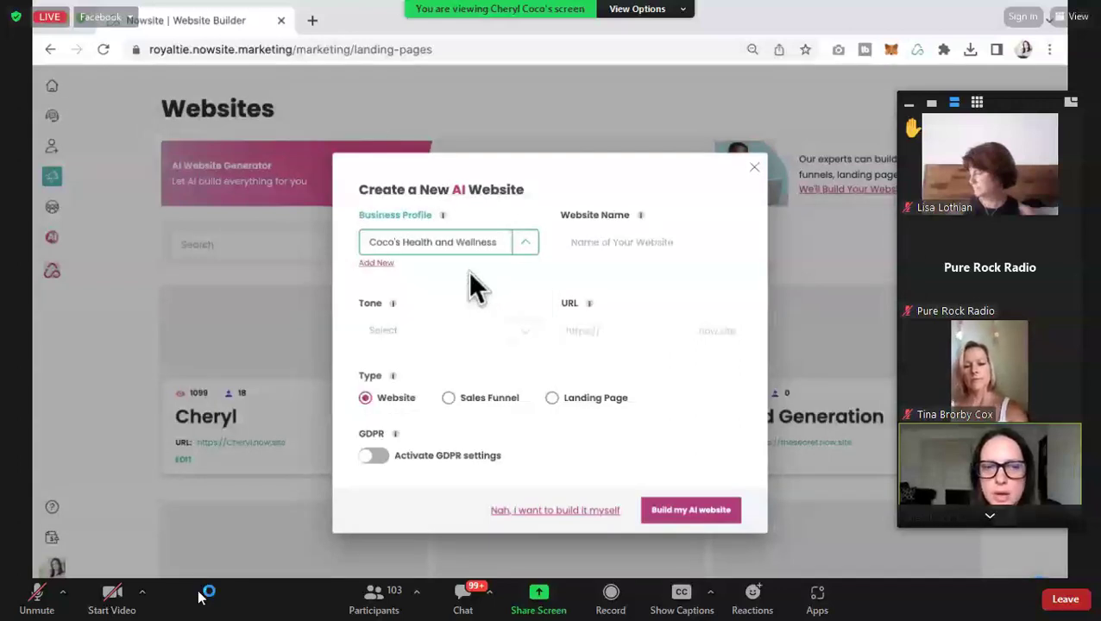
{"action": "left_click", "coordinate": [606, 243]}
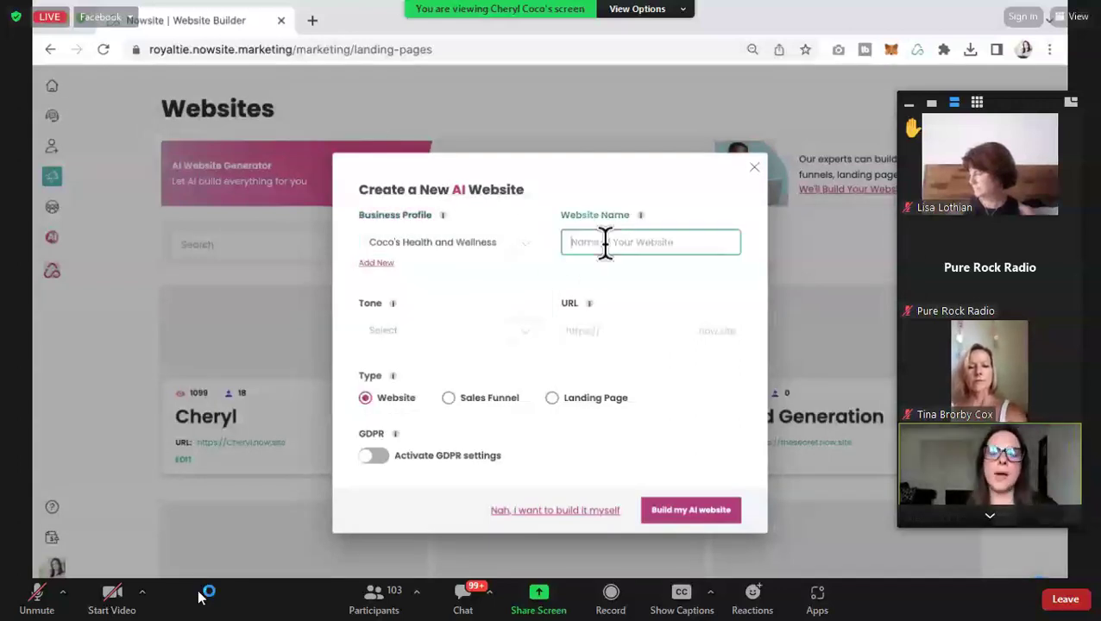
{"action": "type", "text": "Coco's Health and Wellness"}
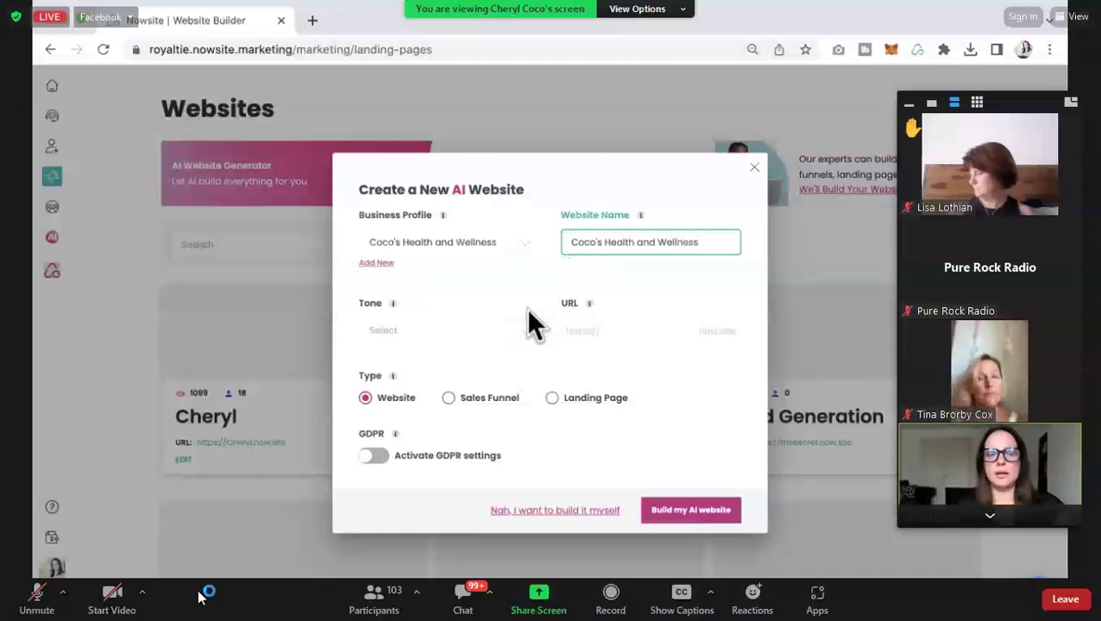
Step: Set the new AI website's tone to Friendly and Professional
{"action": "left_click", "coordinate": [523, 330]}
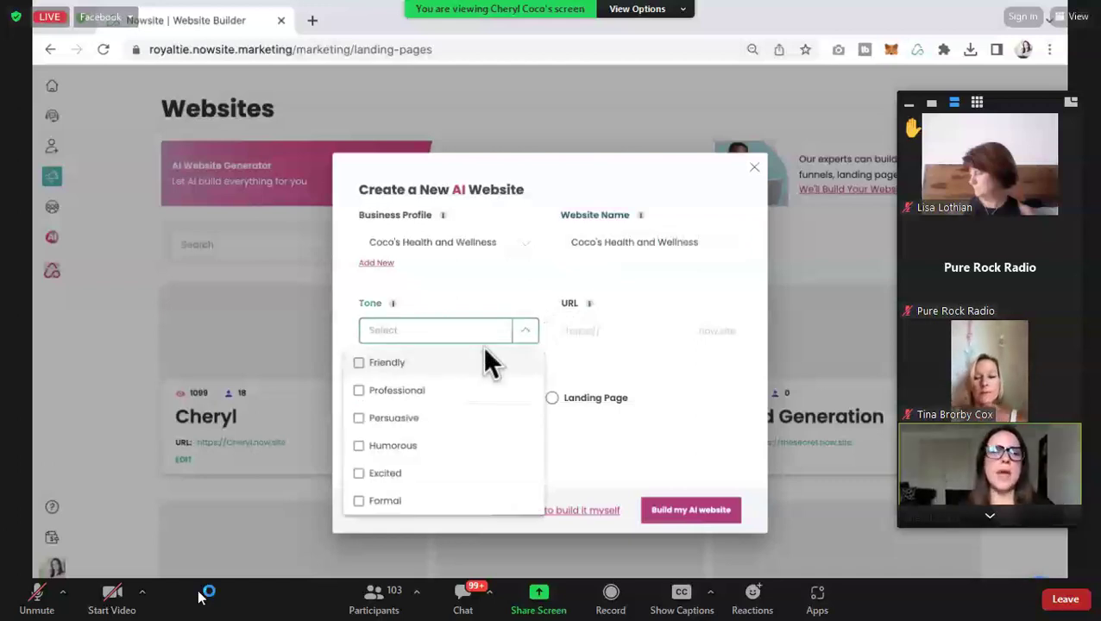
{"action": "left_click", "coordinate": [424, 366]}
{"action": "left_click", "coordinate": [405, 391]}
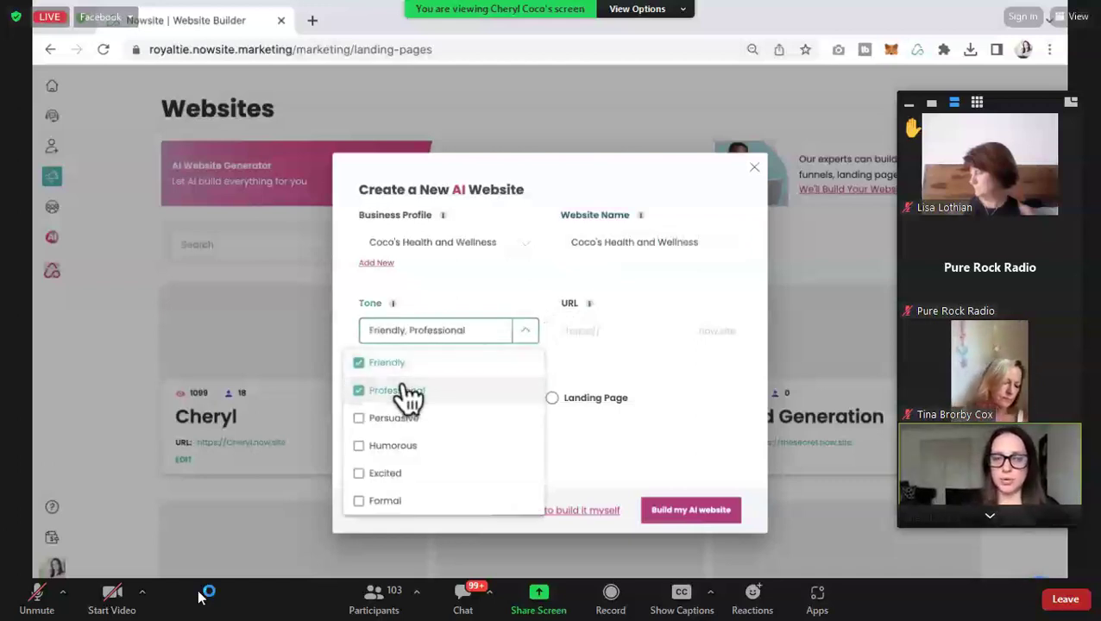
{"action": "left_click", "coordinate": [531, 287]}
Step: Build the AI website with the URL chw and save the generated site
{"action": "left_click", "coordinate": [637, 328]}
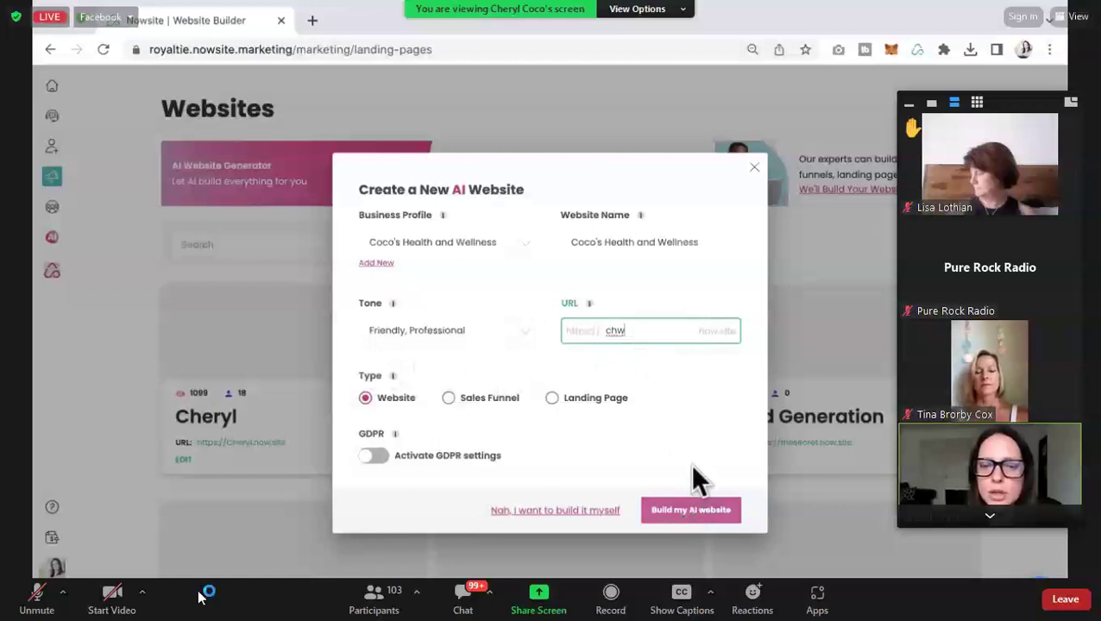
{"action": "left_click", "coordinate": [691, 513]}
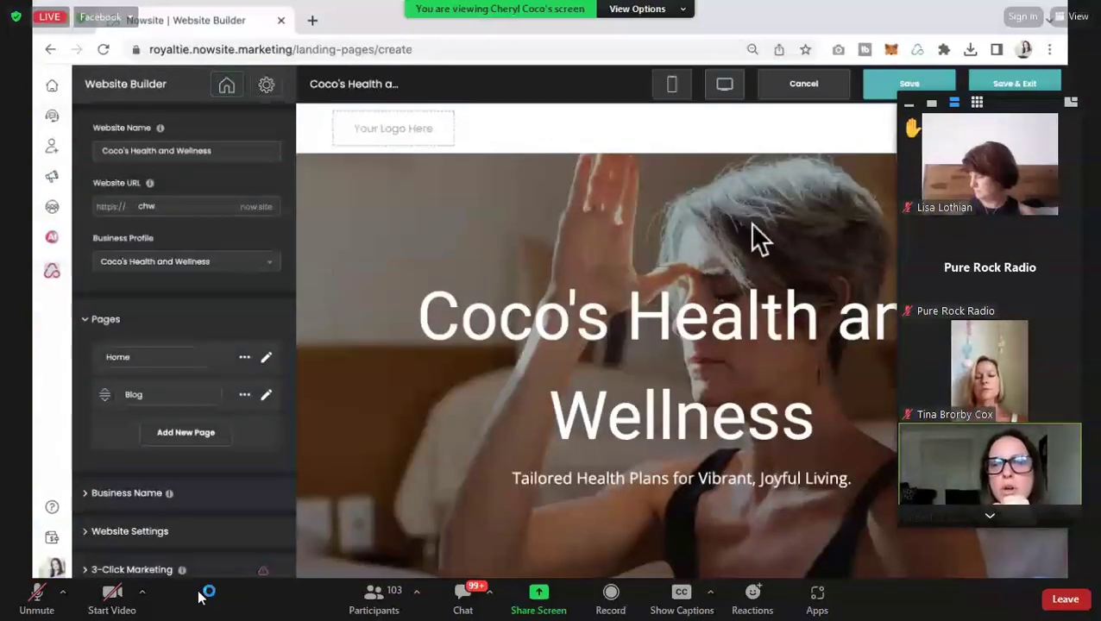
{"action": "left_click", "coordinate": [911, 83]}
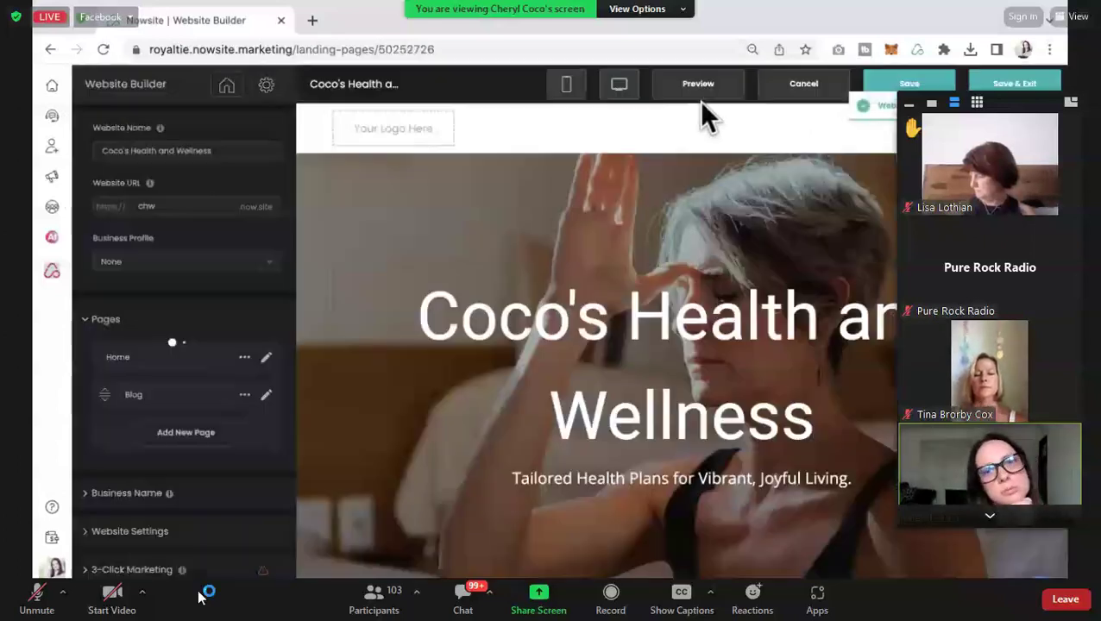
Step: Preview the generated website and examine its hero banner, About text and Testimonials section
{"action": "left_click", "coordinate": [695, 84]}
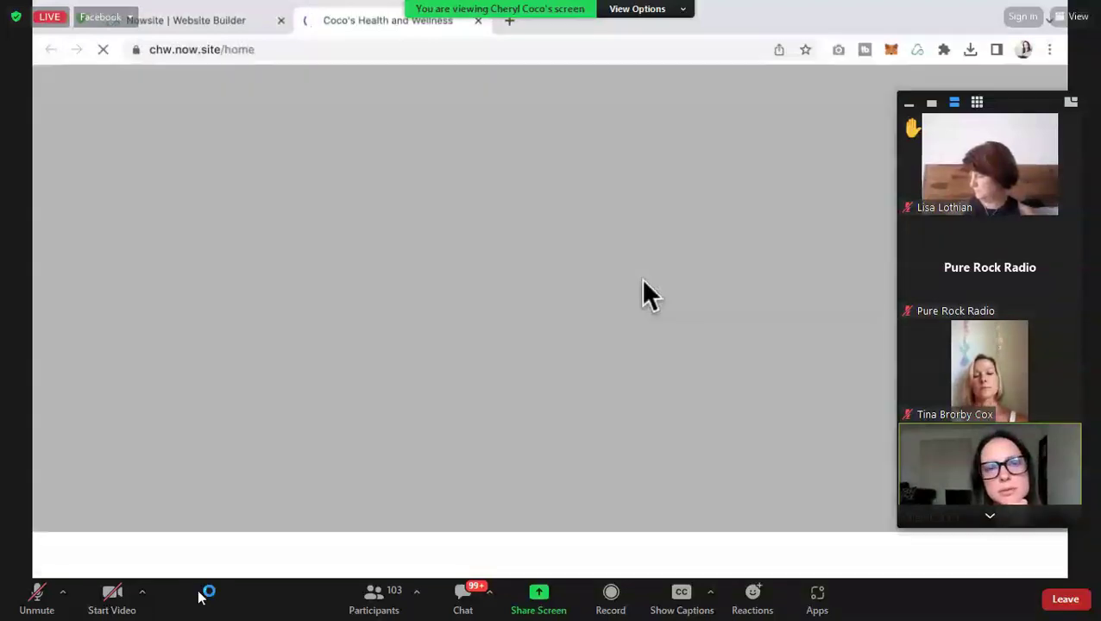
{"action": "scroll", "coordinate": [640, 278], "scroll_direction": "down", "scroll_amount": 3}
{"action": "scroll", "coordinate": [640, 278], "scroll_direction": "down", "scroll_amount": 1}
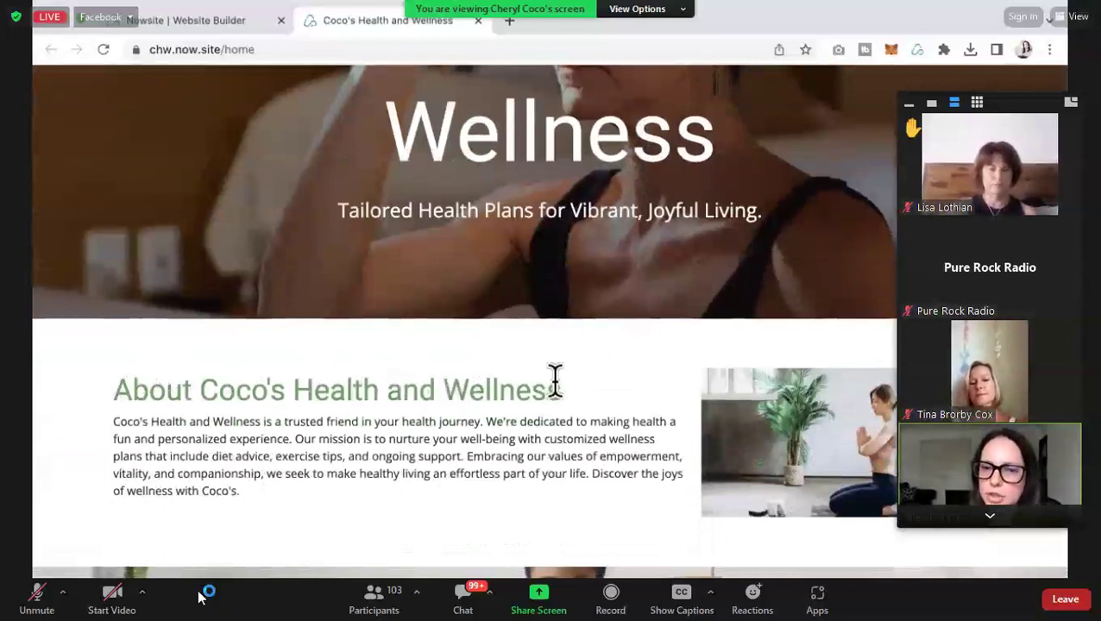
{"action": "scroll", "coordinate": [609, 435], "scroll_direction": "up", "scroll_amount": 1}
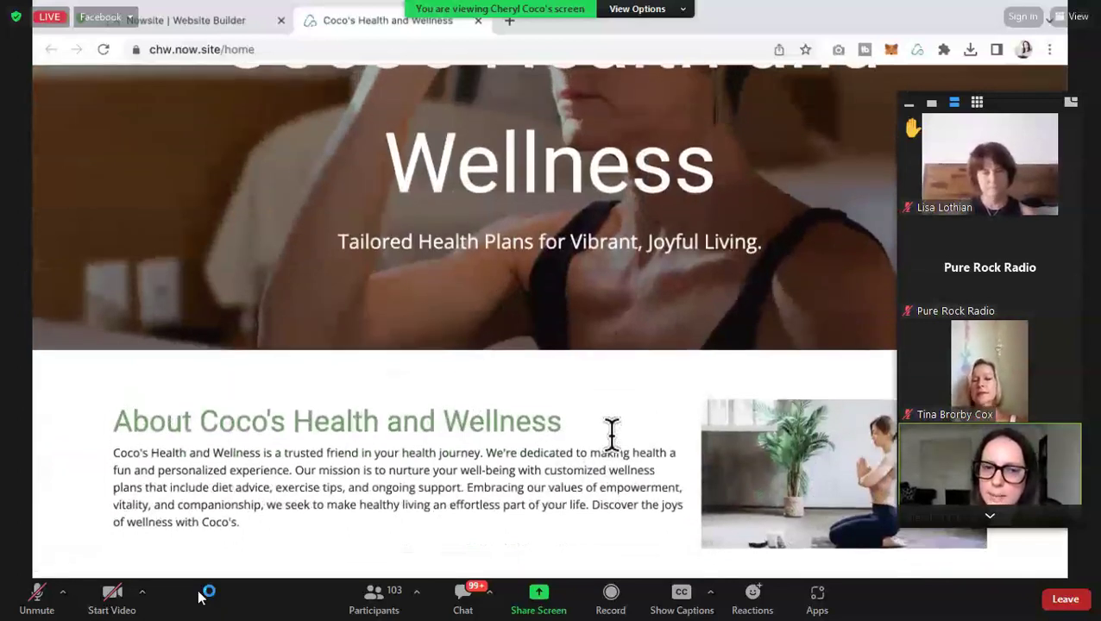
{"action": "scroll", "coordinate": [609, 435], "scroll_direction": "down", "scroll_amount": 1}
{"action": "scroll", "coordinate": [393, 430], "scroll_direction": "down", "scroll_amount": 1}
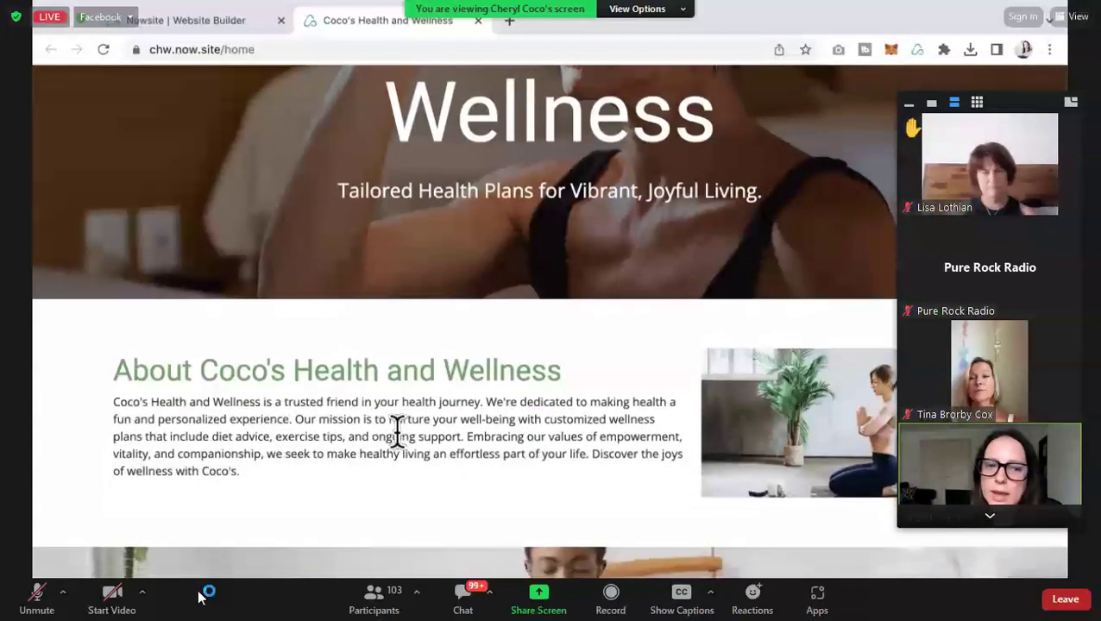
{"action": "scroll", "coordinate": [324, 386], "scroll_direction": "down", "scroll_amount": 8}
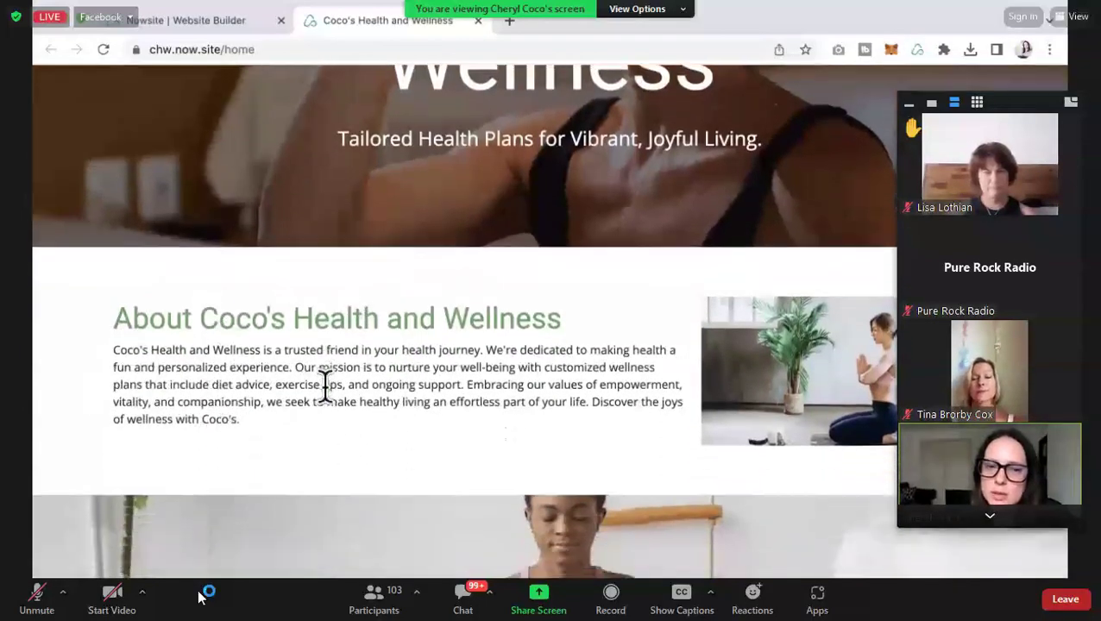
{"action": "scroll", "coordinate": [324, 385], "scroll_direction": "down", "scroll_amount": 9}
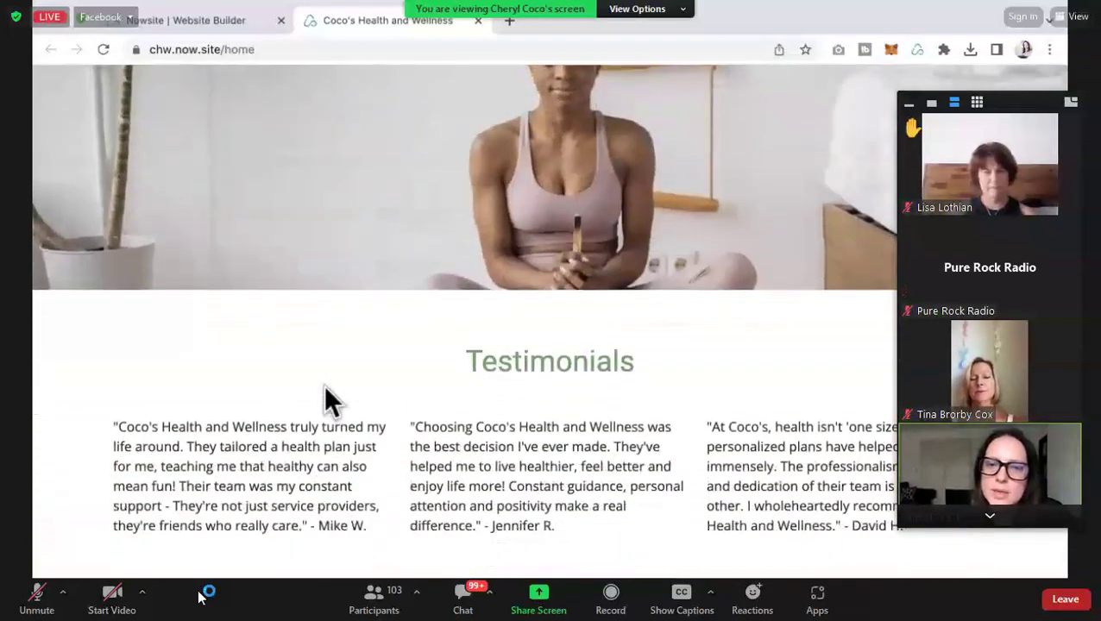
{"action": "scroll", "coordinate": [323, 385], "scroll_direction": "down", "scroll_amount": 2}
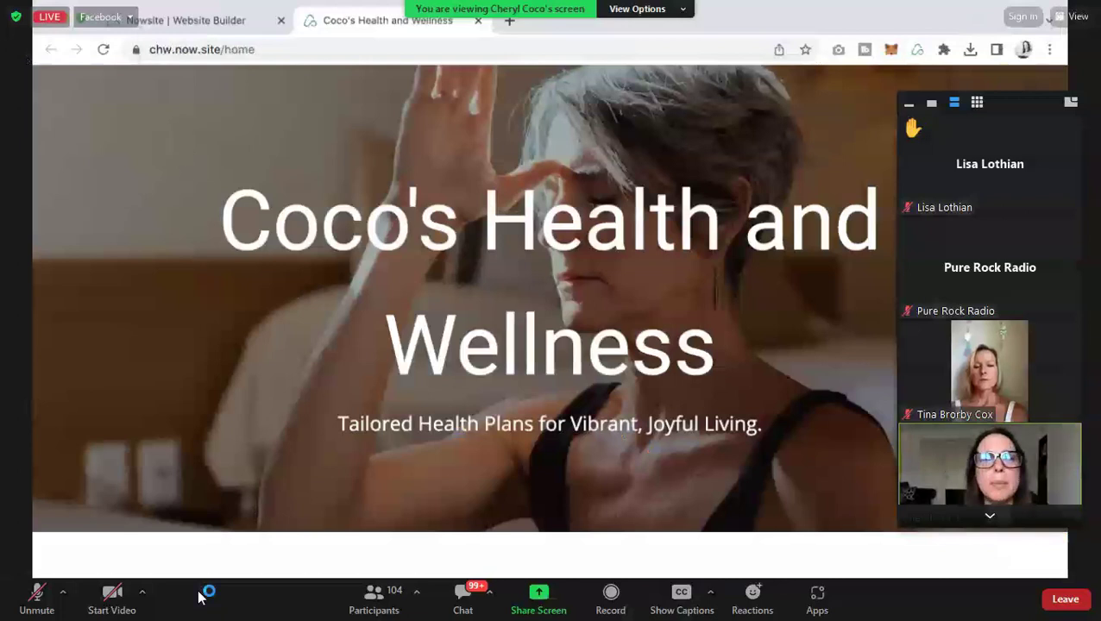
Step: Check the site in the Website Builder against its published page, and return to the builder
{"action": "left_click", "coordinate": [154, 29]}
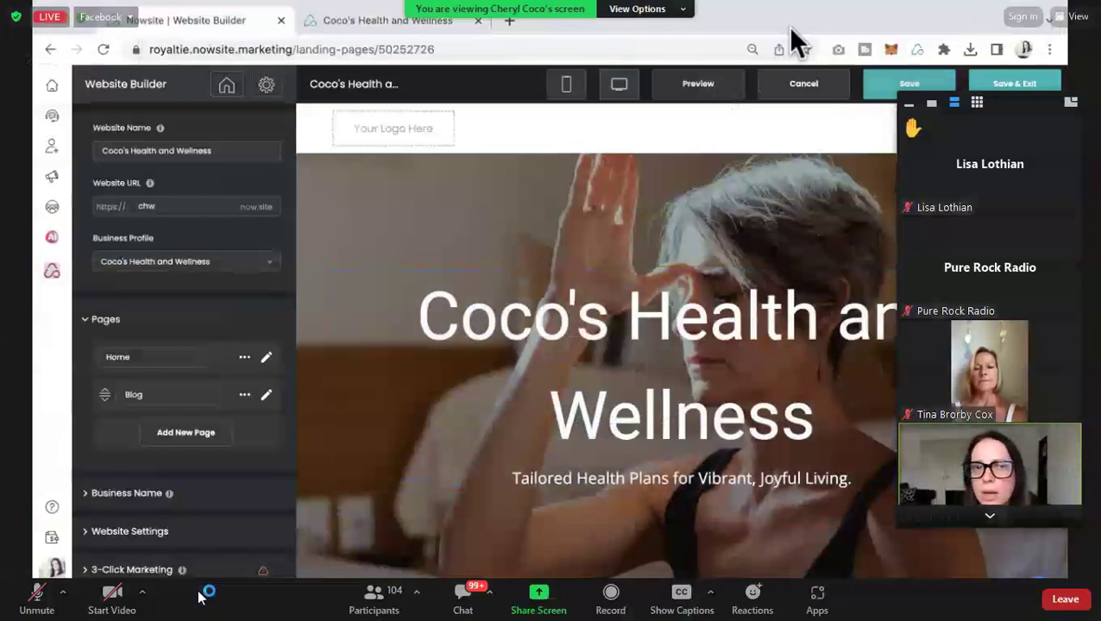
{"action": "left_click", "coordinate": [354, 22]}
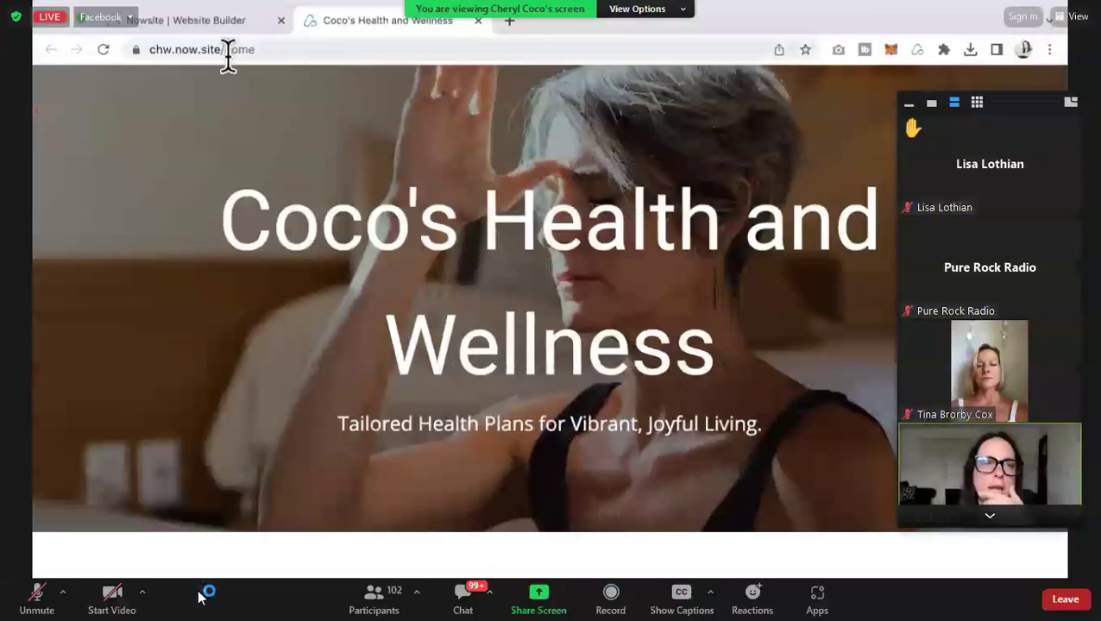
{"action": "left_click", "coordinate": [201, 23]}
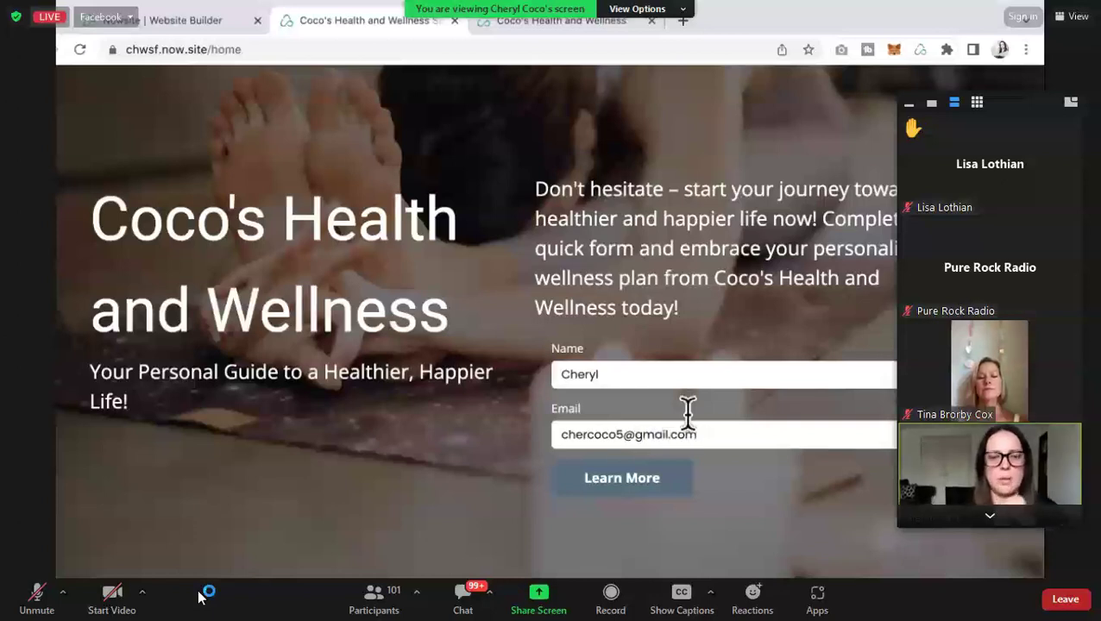
Step: Submit the sales funnel's filled-in name and email form and review the landing page it leads to, down to the testimonials
{"action": "left_click", "coordinate": [648, 470]}
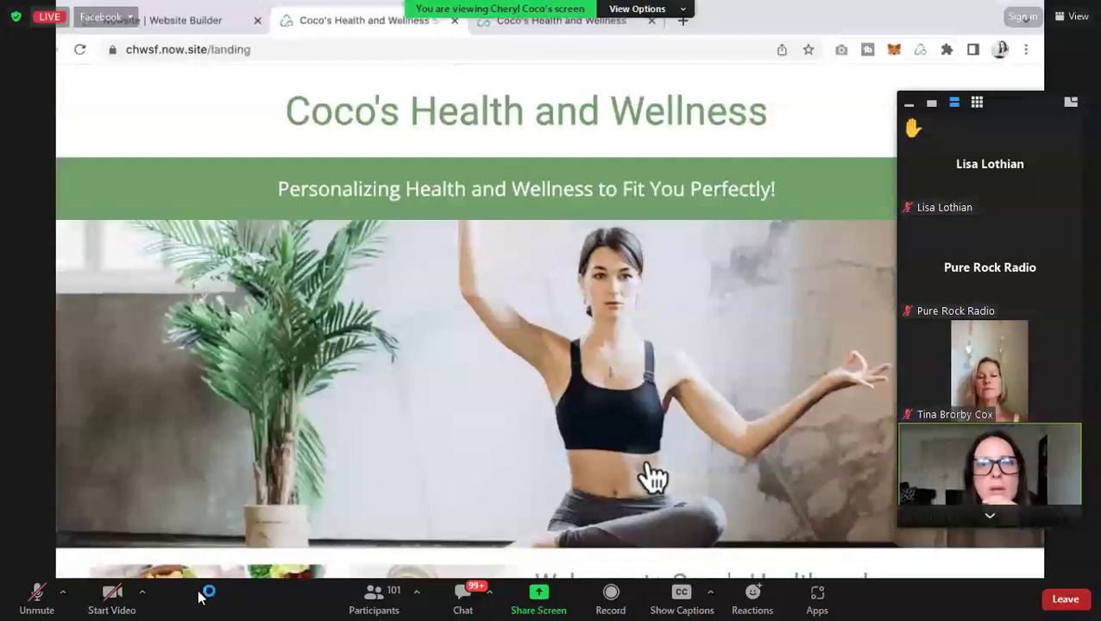
{"action": "scroll", "coordinate": [652, 477], "scroll_direction": "down", "scroll_amount": 5}
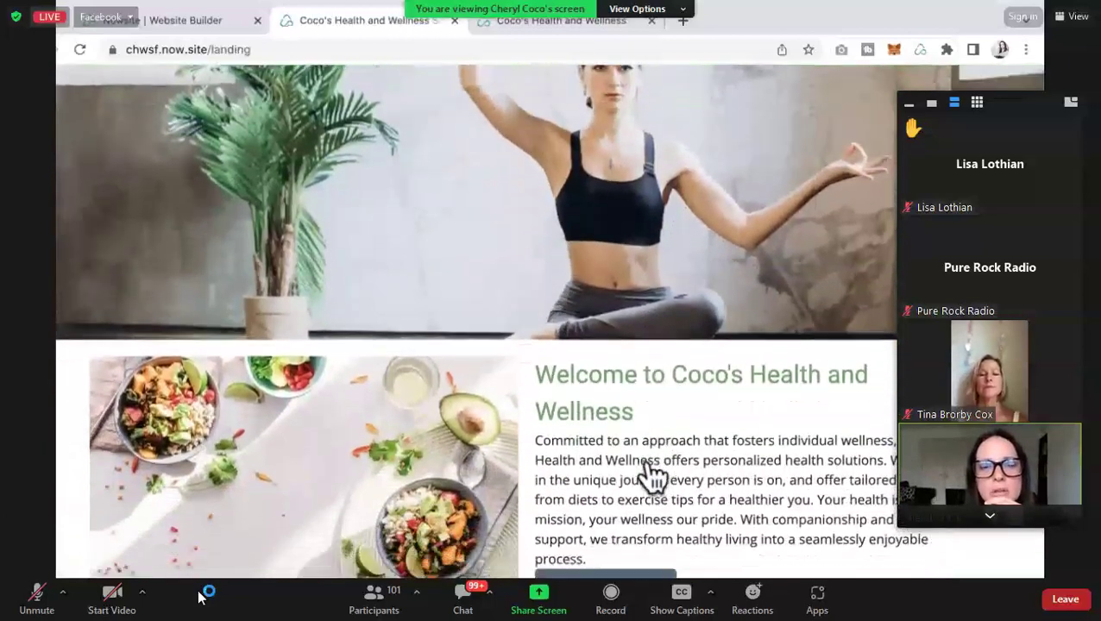
{"action": "scroll", "coordinate": [651, 477], "scroll_direction": "down", "scroll_amount": 12}
{"action": "scroll", "coordinate": [651, 478], "scroll_direction": "down", "scroll_amount": 11}
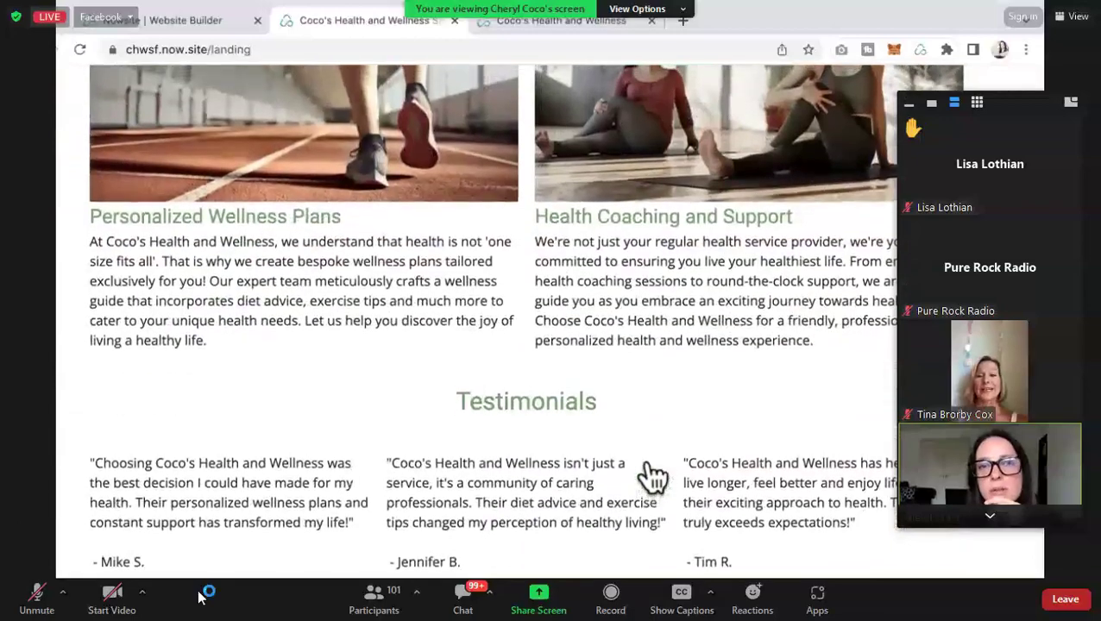
{"action": "scroll", "coordinate": [651, 475], "scroll_direction": "up", "scroll_amount": 20}
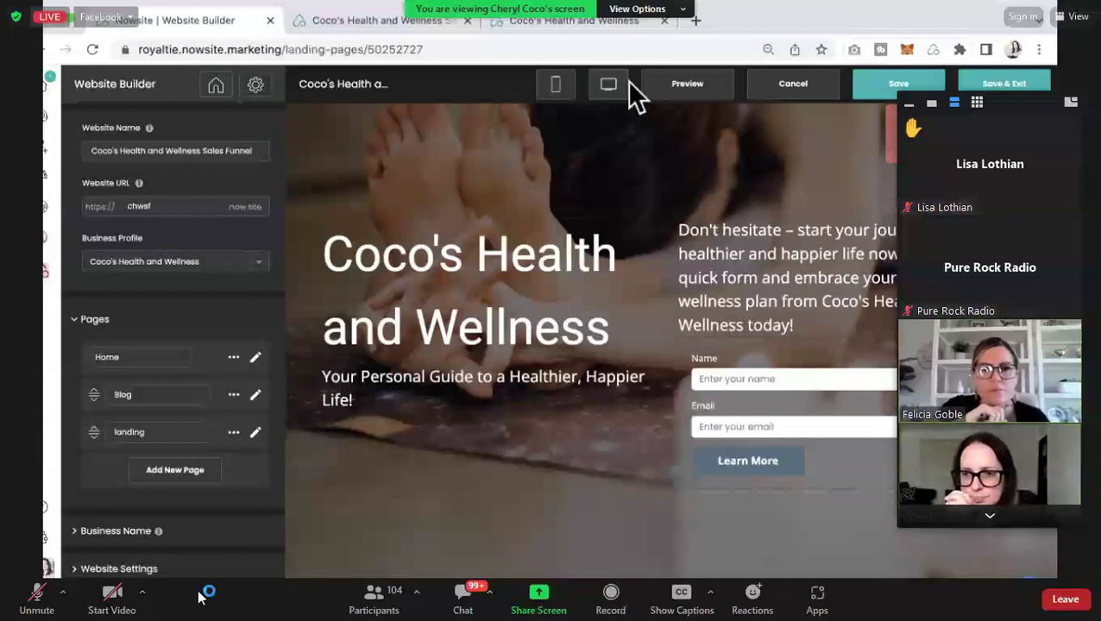
Step: Open the sales funnel's landing page for editing and look through it down to the Welcome section
{"action": "left_click", "coordinate": [255, 434]}
{"action": "scroll", "coordinate": [557, 415], "scroll_direction": "down", "scroll_amount": 1}
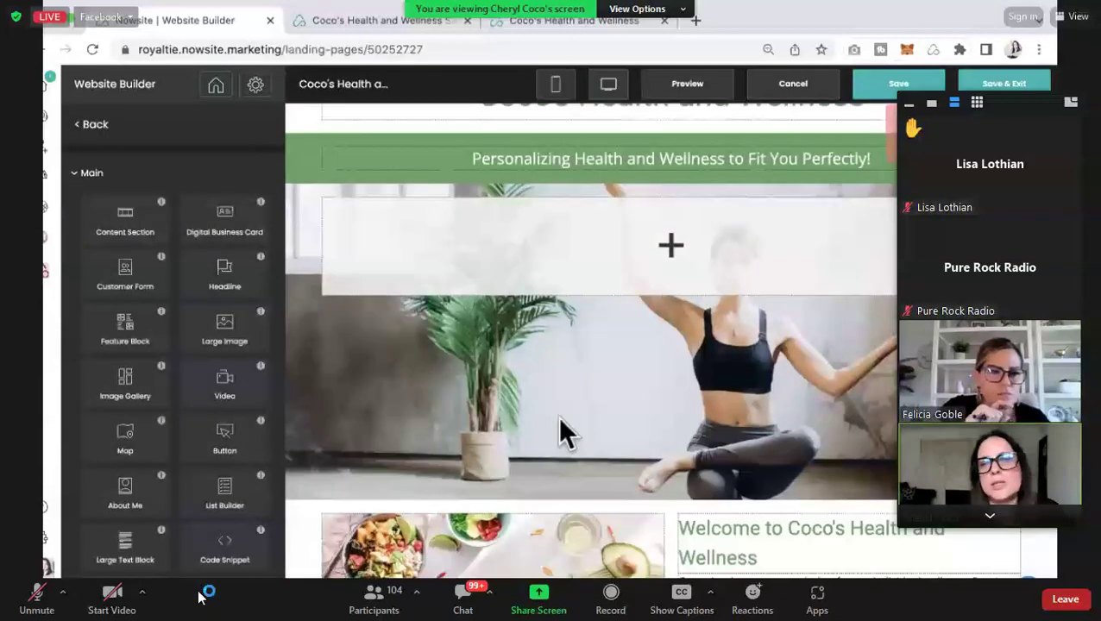
{"action": "scroll", "coordinate": [558, 415], "scroll_direction": "up", "scroll_amount": 1}
{"action": "scroll", "coordinate": [557, 415], "scroll_direction": "down", "scroll_amount": 3}
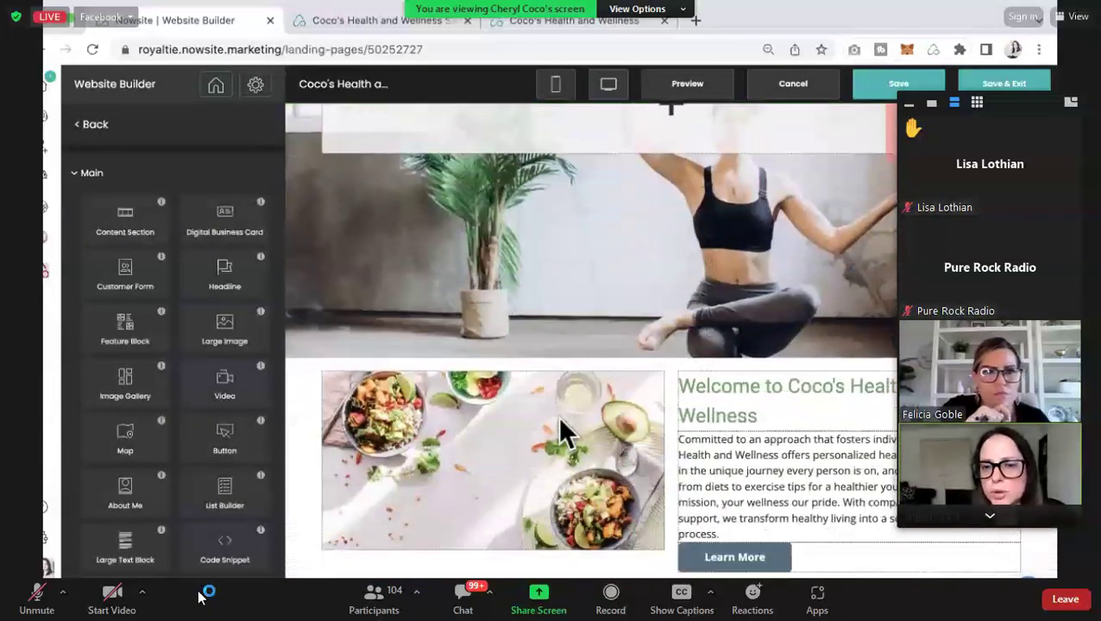
{"action": "scroll", "coordinate": [558, 415], "scroll_direction": "down", "scroll_amount": 2}
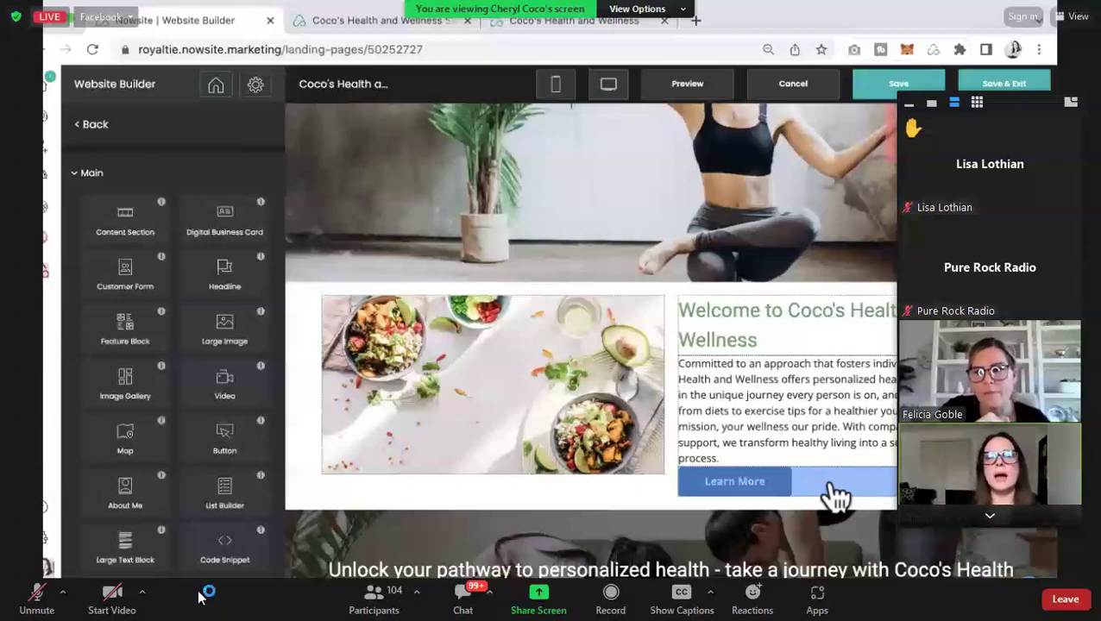
Step: Open the settings of the Welcome section's Learn More button, select its redirect URL and check the page's other sections
{"action": "left_click", "coordinate": [831, 489]}
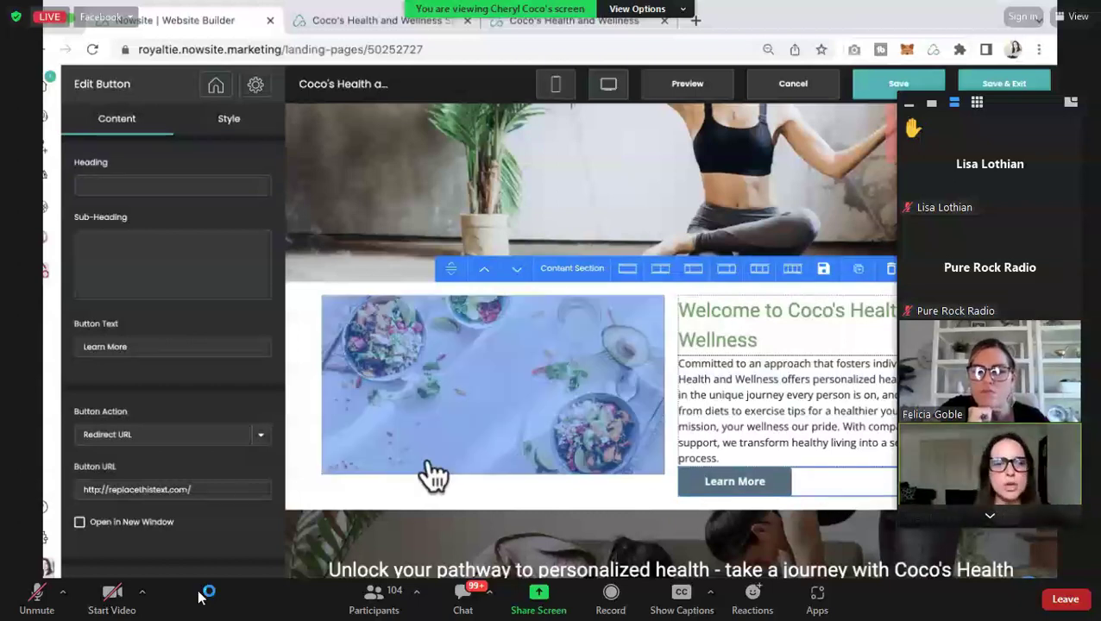
{"action": "triple_click", "coordinate": [226, 491]}
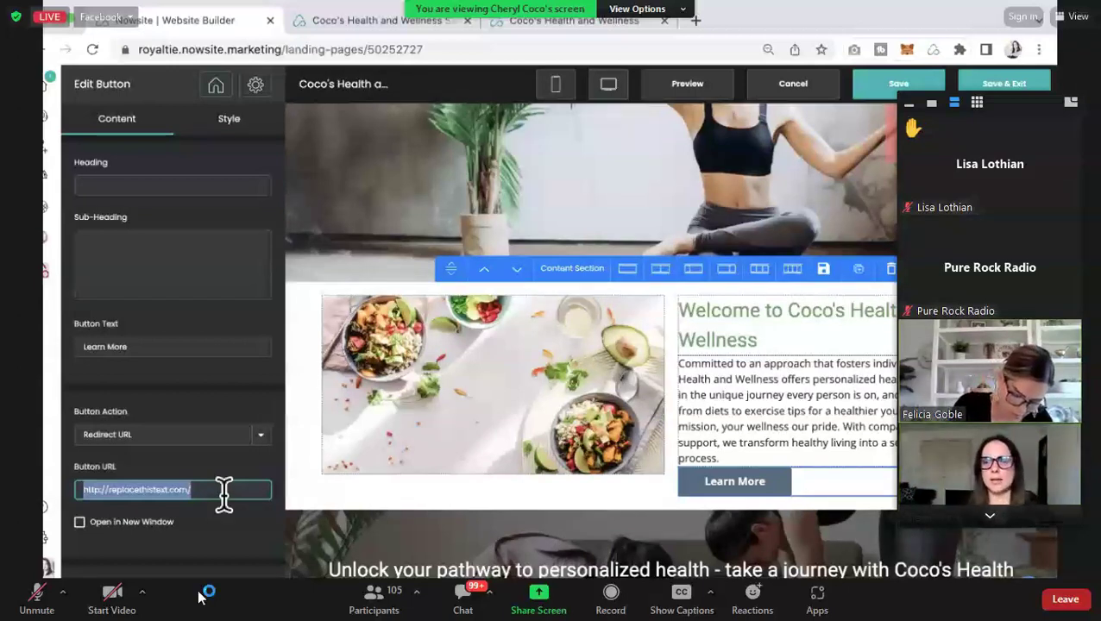
{"action": "scroll", "coordinate": [634, 405], "scroll_direction": "down", "scroll_amount": 8}
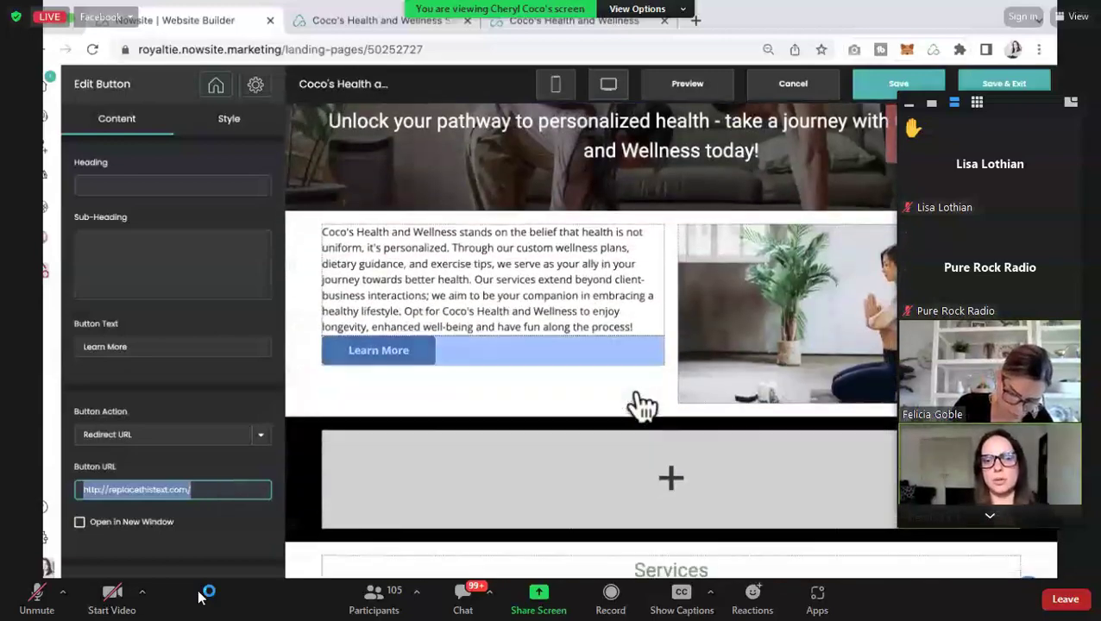
{"action": "scroll", "coordinate": [635, 397], "scroll_direction": "down", "scroll_amount": 4}
{"action": "scroll", "coordinate": [635, 401], "scroll_direction": "up", "scroll_amount": 8}
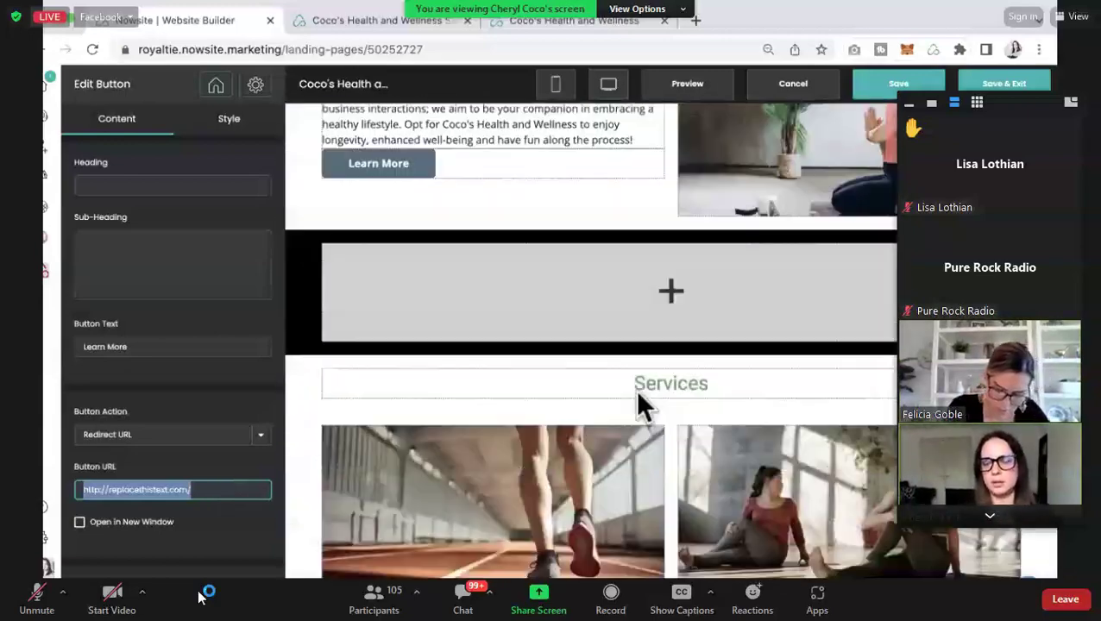
{"action": "scroll", "coordinate": [777, 133], "scroll_direction": "up", "scroll_amount": 3}
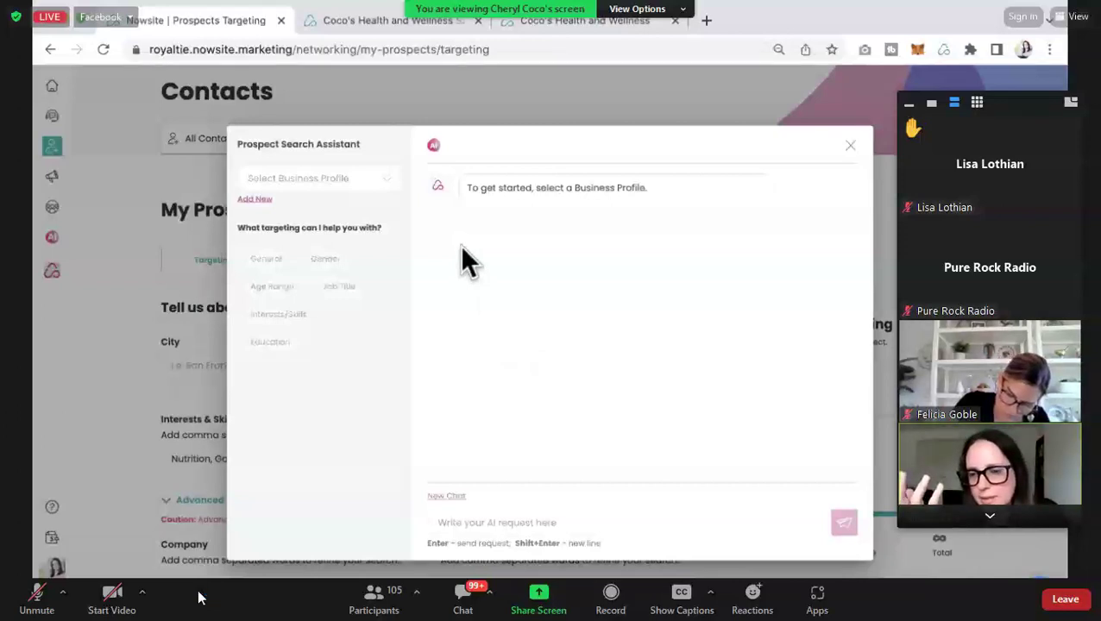
Step: Generate General targeting demographics for the Coco's Health and Wellness profile with the Prospect Search Assistant and read through the answer
{"action": "left_click", "coordinate": [386, 180]}
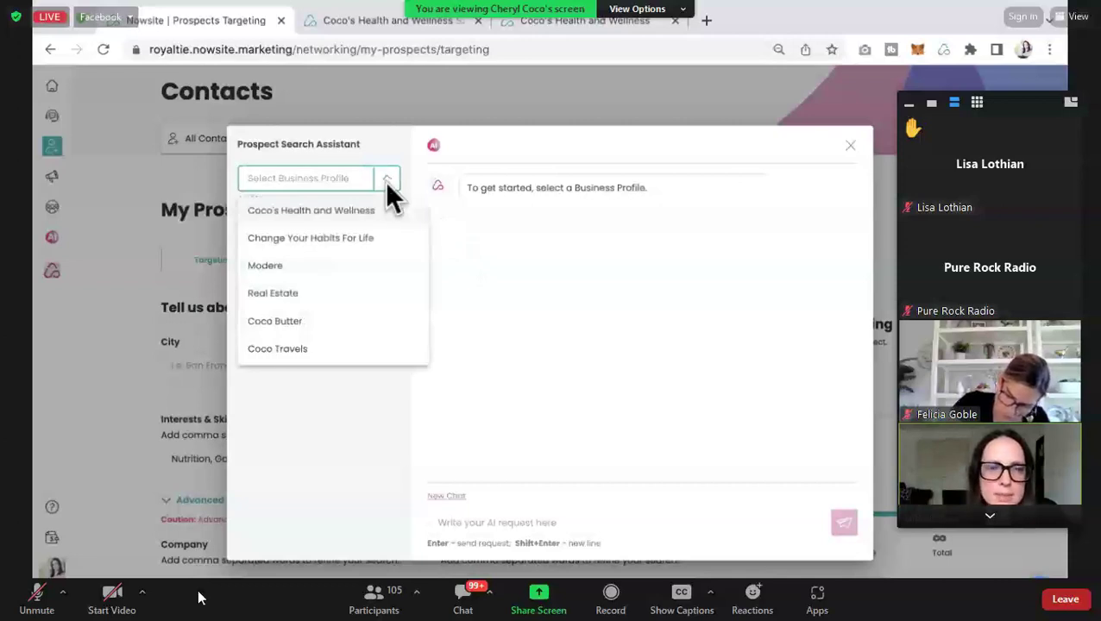
{"action": "left_click", "coordinate": [317, 211]}
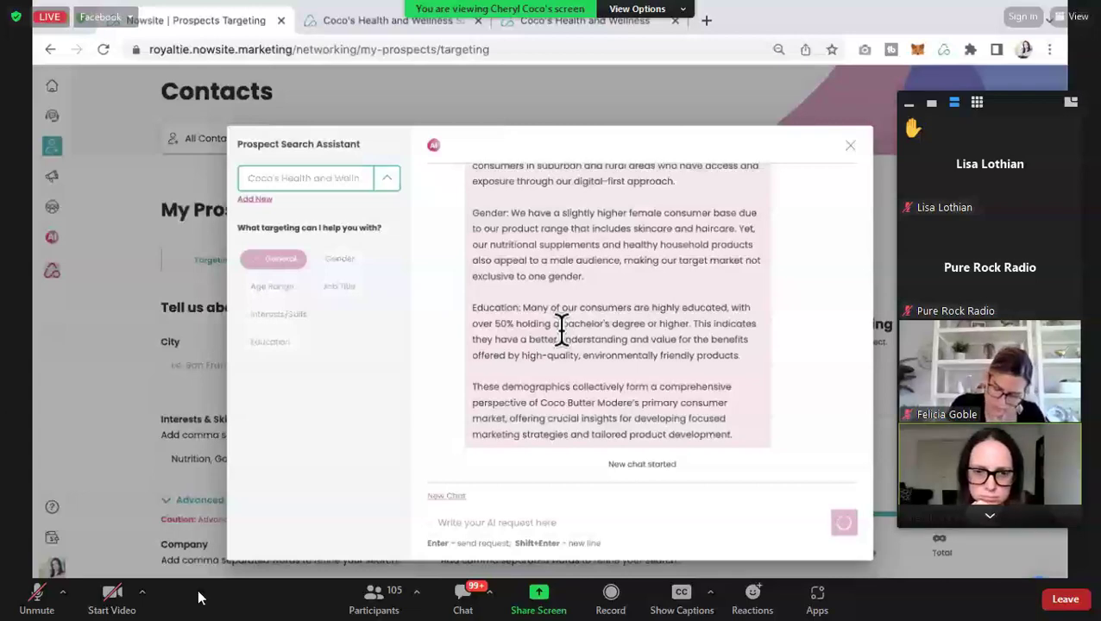
{"action": "scroll", "coordinate": [561, 332], "scroll_direction": "up", "scroll_amount": 5}
{"action": "scroll", "coordinate": [561, 328], "scroll_direction": "up", "scroll_amount": 4}
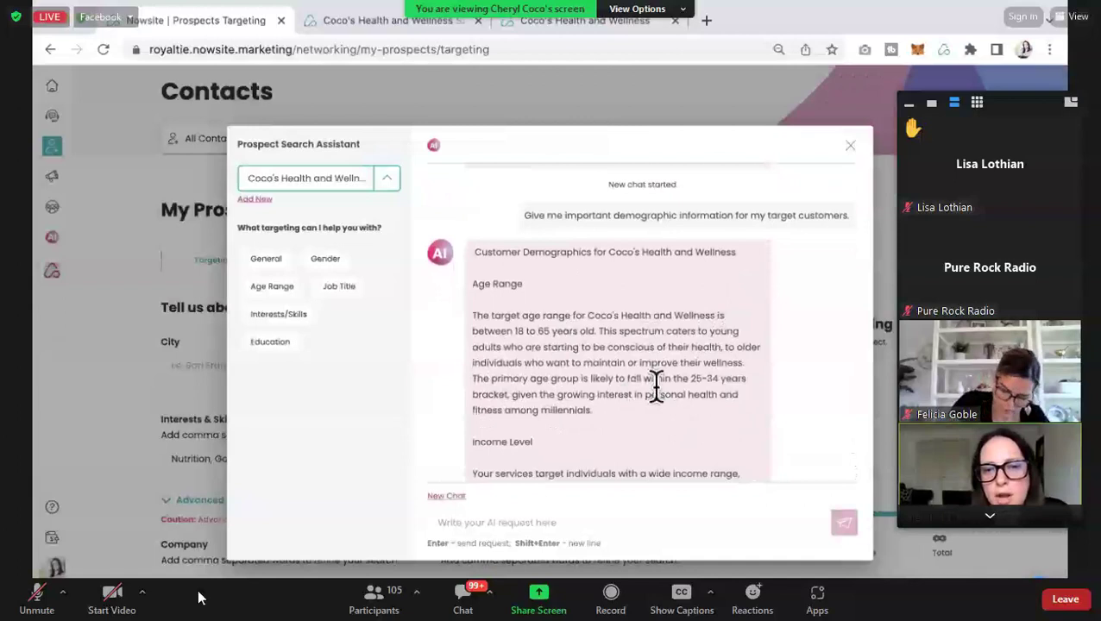
{"action": "scroll", "coordinate": [681, 376], "scroll_direction": "down", "scroll_amount": 1}
{"action": "scroll", "coordinate": [732, 345], "scroll_direction": "down", "scroll_amount": 2}
{"action": "scroll", "coordinate": [732, 345], "scroll_direction": "down", "scroll_amount": 2}
{"action": "scroll", "coordinate": [732, 345], "scroll_direction": "down", "scroll_amount": 5}
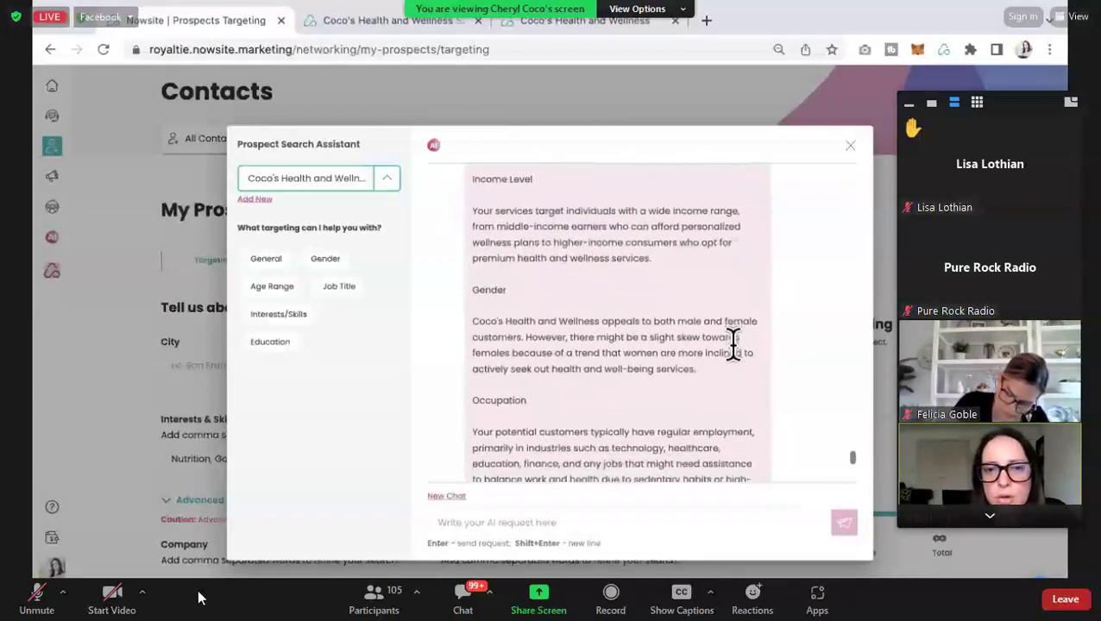
Step: Finish reading the General targeting answer and ask the Prospect Search Assistant for interests and skills related to health and wellness
{"action": "scroll", "coordinate": [651, 297], "scroll_direction": "down", "scroll_amount": 3}
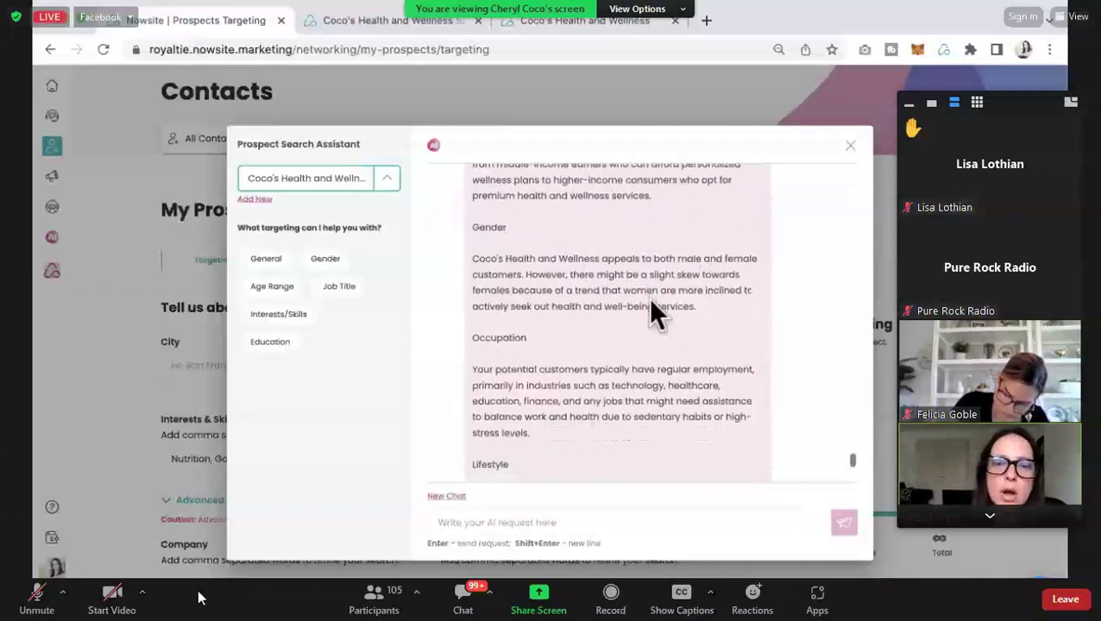
{"action": "scroll", "coordinate": [735, 353], "scroll_direction": "down", "scroll_amount": 3}
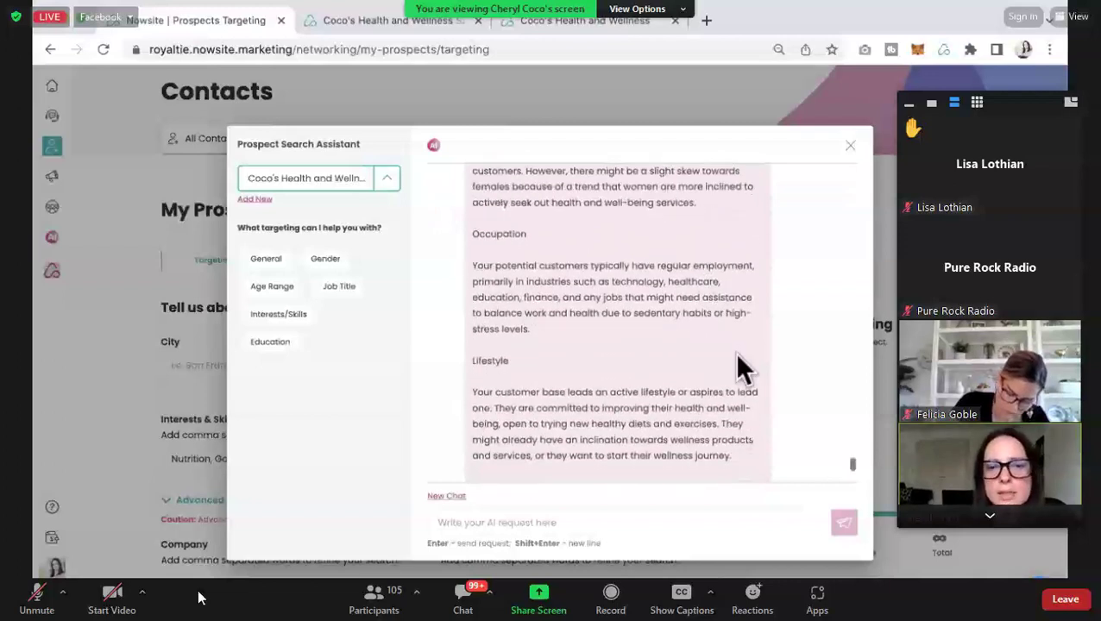
{"action": "scroll", "coordinate": [736, 353], "scroll_direction": "down", "scroll_amount": 5}
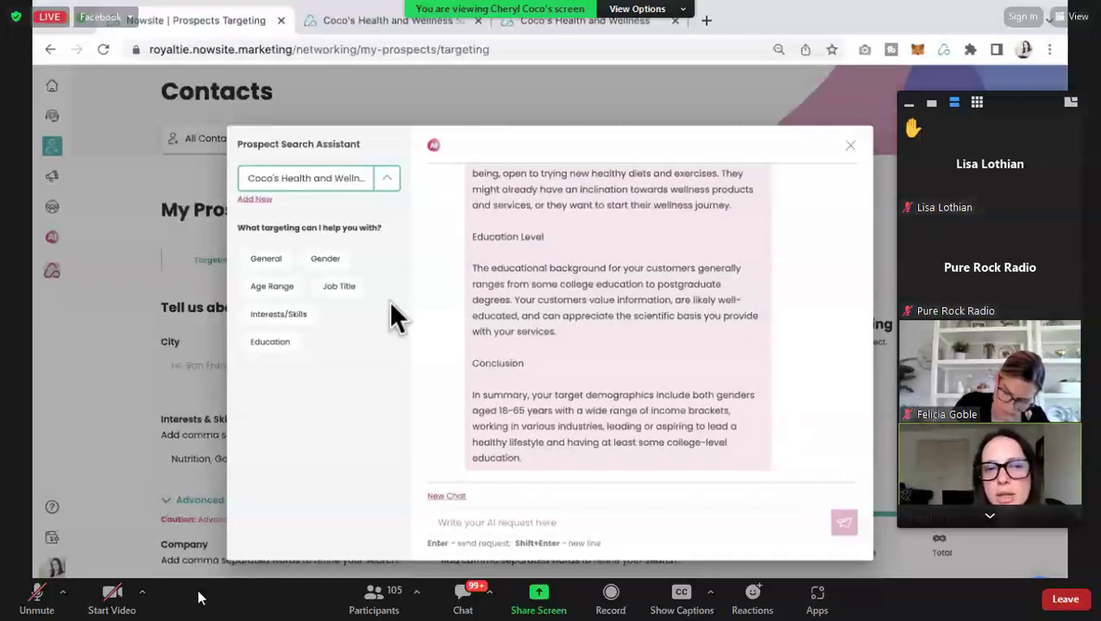
{"action": "left_click", "coordinate": [276, 319]}
{"action": "left_click", "coordinate": [634, 518]}
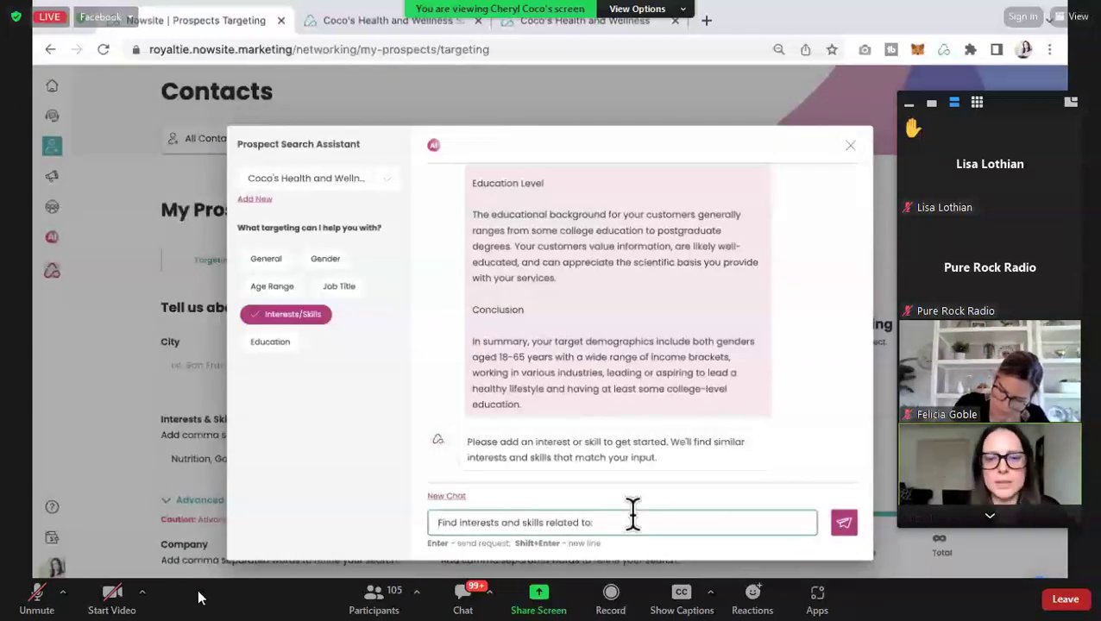
{"action": "type", "text": "health and well"}
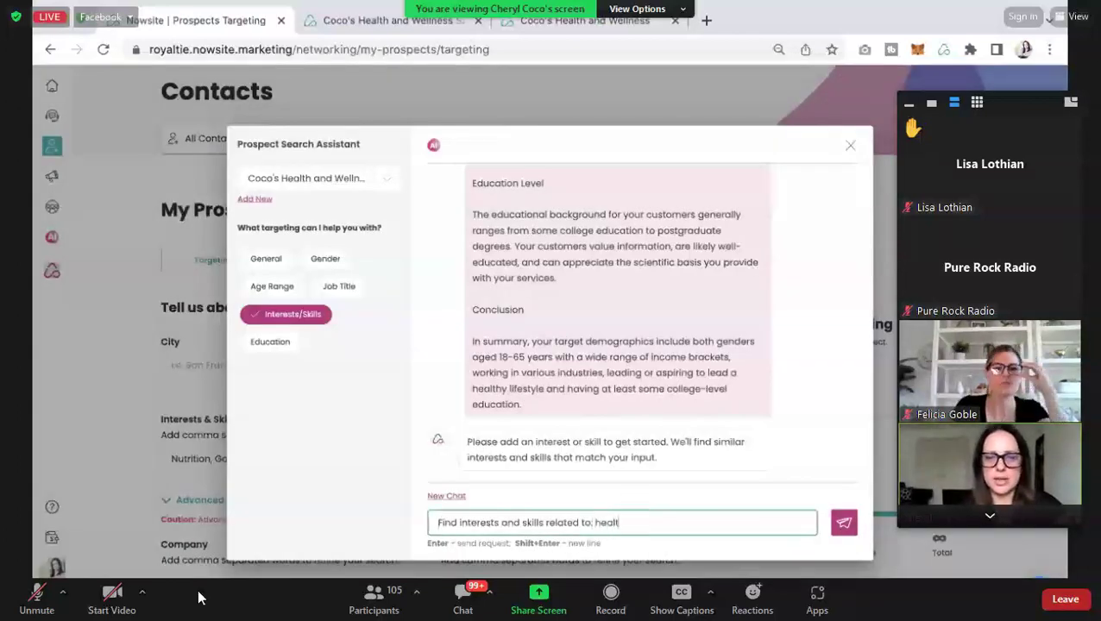
{"action": "type", "text": "ness"}
{"action": "key", "text": "Return"}
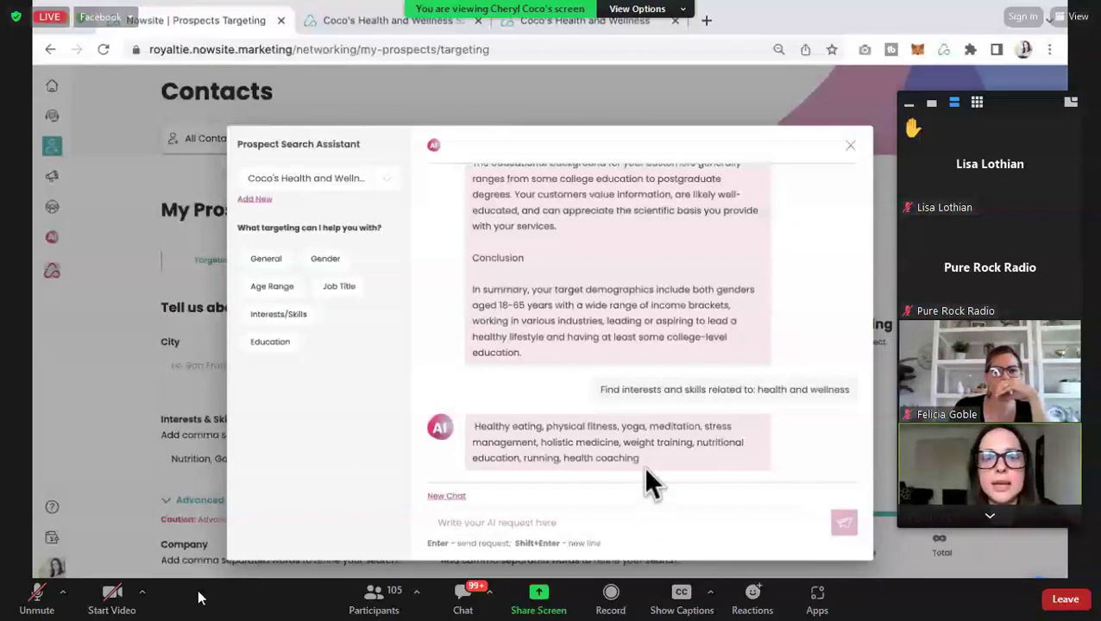
Step: Replace the prospect form's Interests & Skills with the assistant's suggested list, from healthy eating to health coaching
{"action": "left_click_drag", "start_coordinate": [642, 458], "coordinate": [478, 427]}
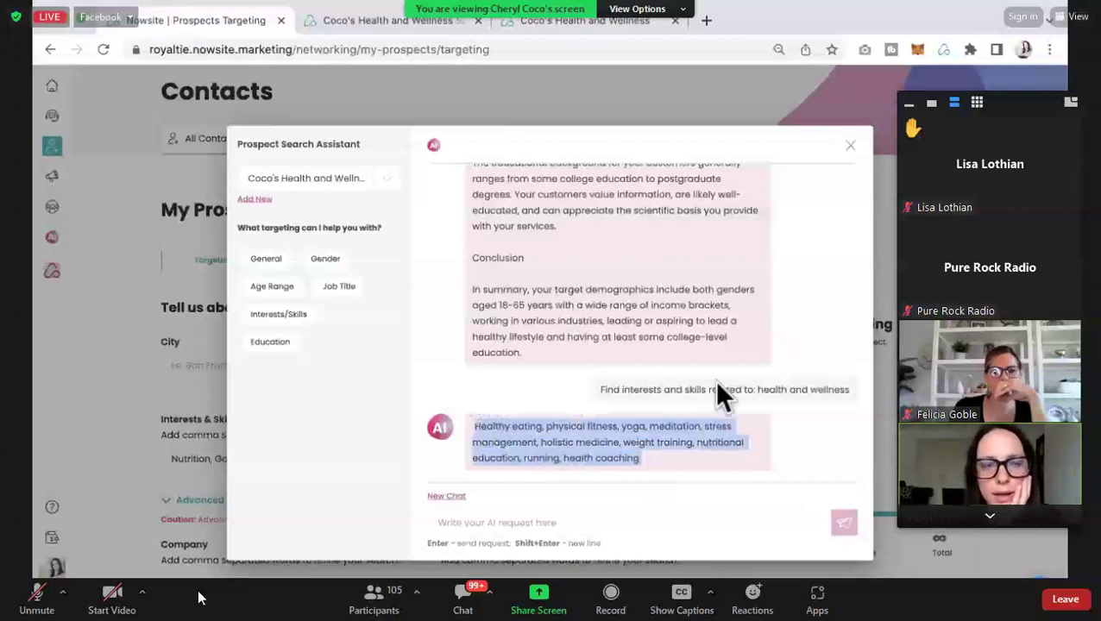
{"action": "left_click", "coordinate": [850, 145]}
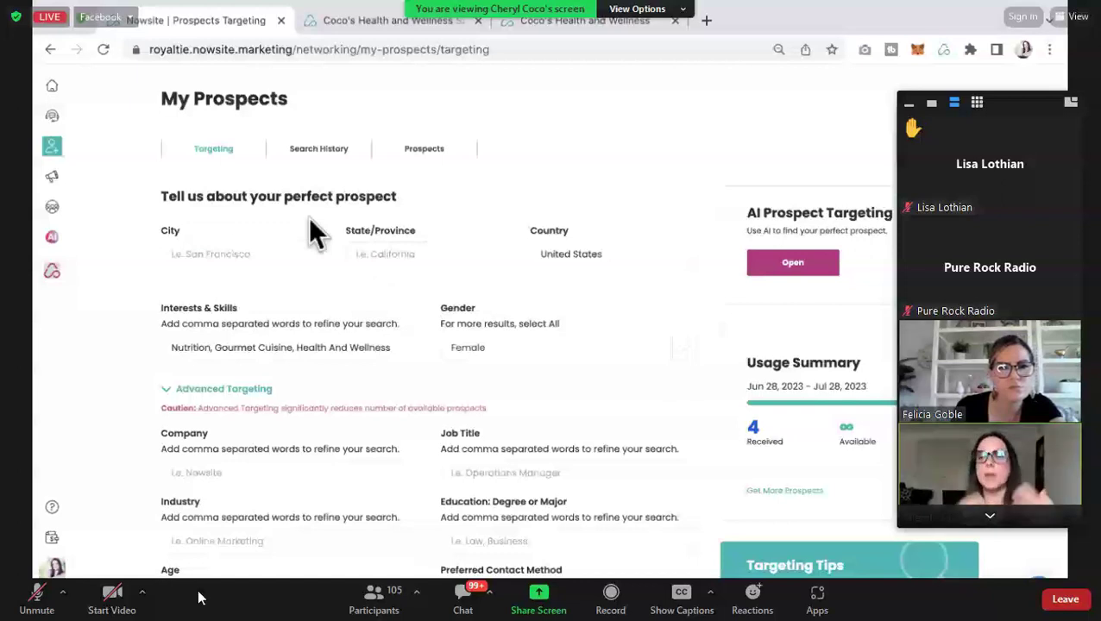
{"action": "left_click", "coordinate": [216, 347]}
{"action": "key", "text": "ctrl+a"}
{"action": "key", "text": "ctrl+v"}
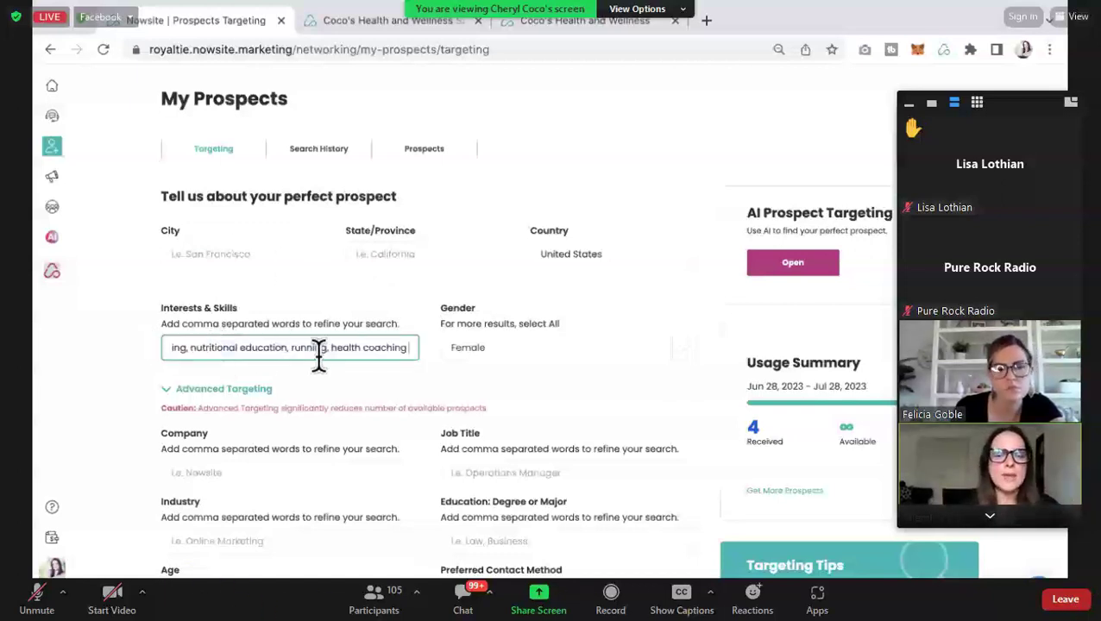
Step: Review the full Interests & Skills entry from its first keyword to its last
{"action": "key", "text": "Home"}
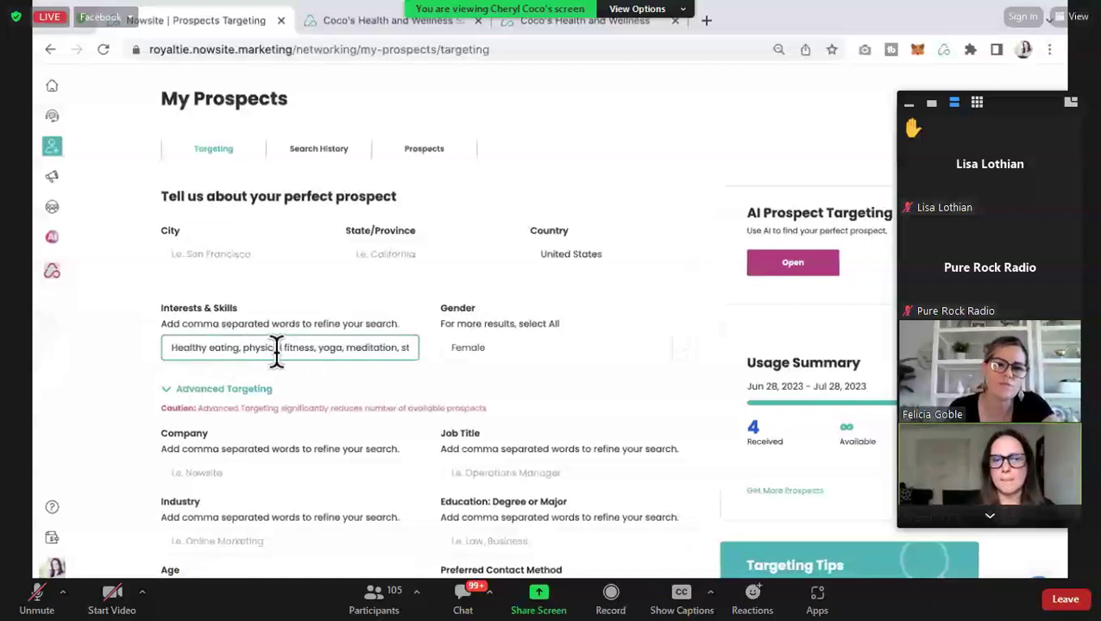
{"action": "key", "text": "Right"}
{"action": "key", "text": "Right"}
{"action": "key", "text": "Right"}
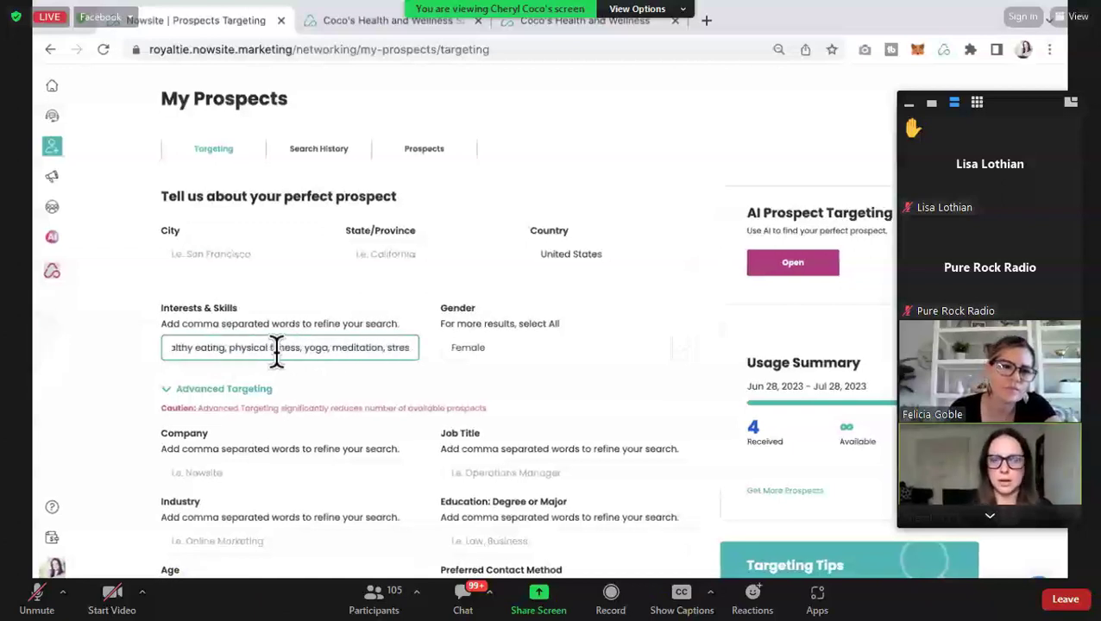
{"action": "key", "text": "Home"}
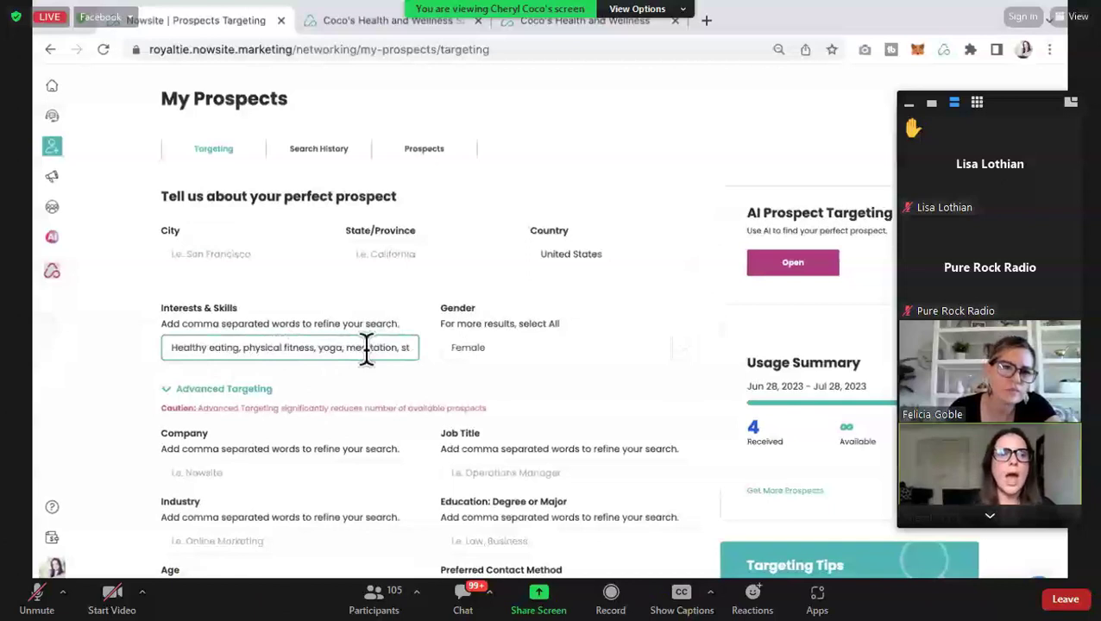
{"action": "key", "text": "Right"}
{"action": "key", "text": "Right"}
{"action": "key", "text": "Right"}
{"action": "key", "text": "Right"}
{"action": "key", "text": "Right"}
{"action": "key", "text": "Right"}
{"action": "key", "text": "Right"}
{"action": "key", "text": "Right"}
{"action": "key", "text": "Right"}
{"action": "key", "text": "Right"}
{"action": "key", "text": "Right"}
{"action": "key", "text": "Right"}
{"action": "key", "text": "Right"}
{"action": "key", "text": "Right"}
{"action": "key", "text": "Right"}
{"action": "key", "text": "Right"}
{"action": "key", "text": "Right"}
{"action": "key", "text": "Right"}
{"action": "key", "text": "Right"}
{"action": "key", "text": "Right"}
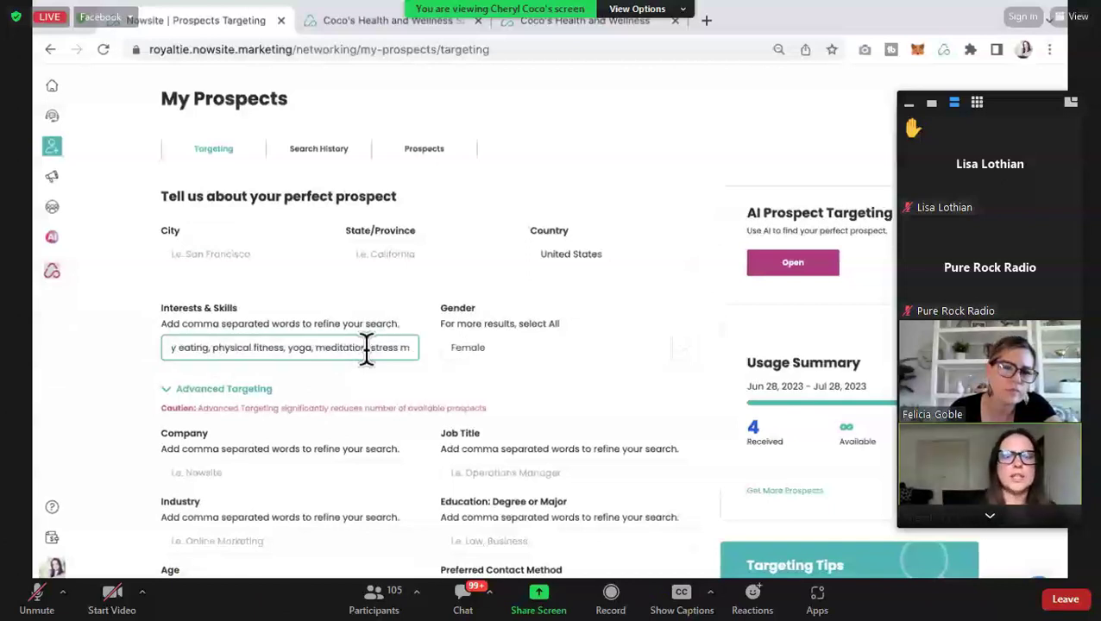
{"action": "key", "text": "Right"}
{"action": "key", "text": "Right"}
{"action": "key", "text": "Right"}
{"action": "key", "text": "Right"}
{"action": "key", "text": "Right"}
{"action": "key", "text": "Right"}
{"action": "key", "text": "Right"}
{"action": "key", "text": "Right"}
{"action": "key", "text": "Right"}
{"action": "key", "text": "Right"}
{"action": "key", "text": "Right"}
{"action": "key", "text": "Right"}
{"action": "key", "text": "Right"}
{"action": "key", "text": "Right"}
{"action": "key", "text": "Right"}
{"action": "key", "text": "Right"}
{"action": "key", "text": "Right"}
{"action": "key", "text": "Right"}
{"action": "key", "text": "Right"}
{"action": "key", "text": "Right"}
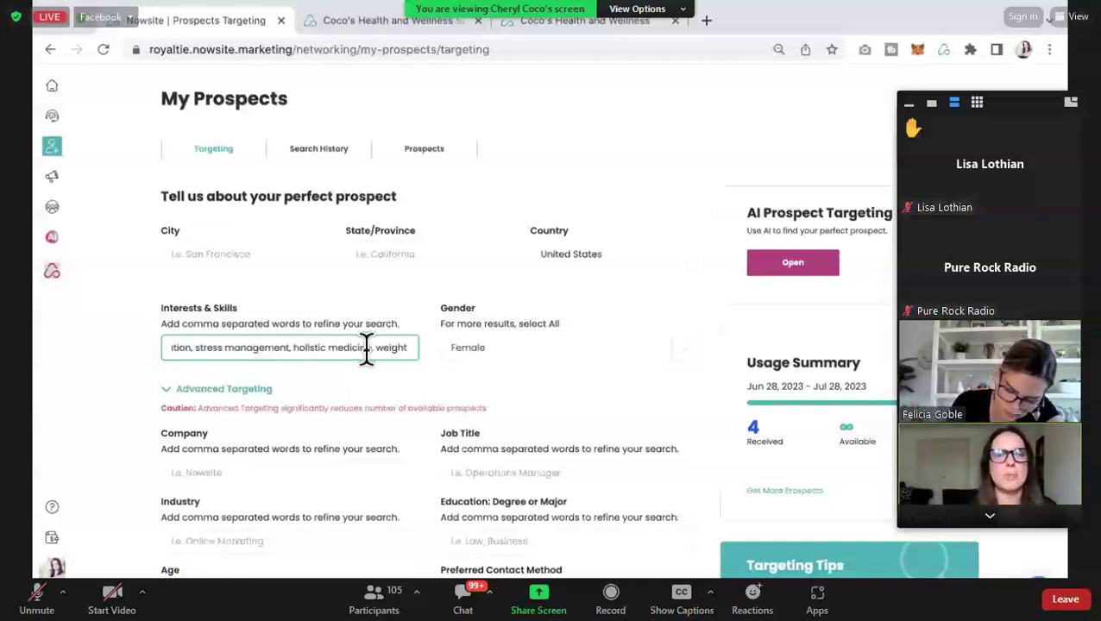
{"action": "key", "text": "Right"}
{"action": "key", "text": "Right"}
{"action": "key", "text": "Right"}
{"action": "key", "text": "Right"}
{"action": "key", "text": "Right"}
{"action": "key", "text": "Right"}
{"action": "key", "text": "Right"}
{"action": "key", "text": "Right"}
{"action": "key", "text": "Right"}
{"action": "key", "text": "Right"}
{"action": "key", "text": "Right"}
{"action": "key", "text": "Right"}
{"action": "key", "text": "Right"}
{"action": "key", "text": "Right"}
{"action": "key", "text": "Right"}
{"action": "key", "text": "Right"}
{"action": "key", "text": "Right"}
{"action": "key", "text": "Right"}
{"action": "key", "text": "Right"}
{"action": "key", "text": "Right"}
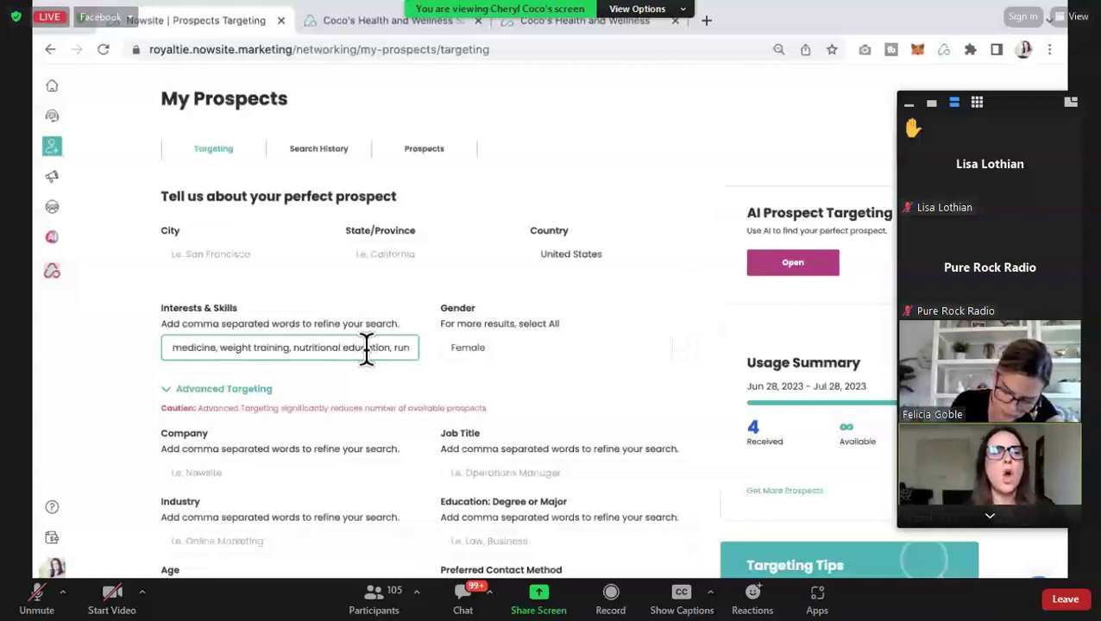
{"action": "key", "text": "Right"}
{"action": "key", "text": "Right"}
{"action": "key", "text": "Right"}
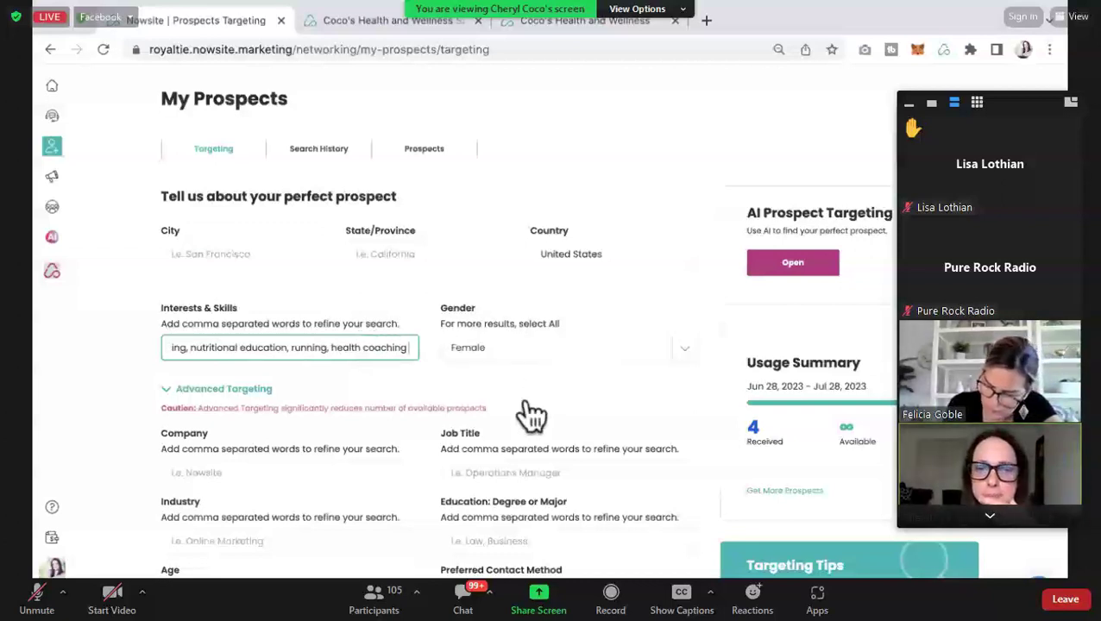
Step: Set the prospect age targeting to 18-34 and 35-49
{"action": "scroll", "coordinate": [528, 414], "scroll_direction": "down", "scroll_amount": 1}
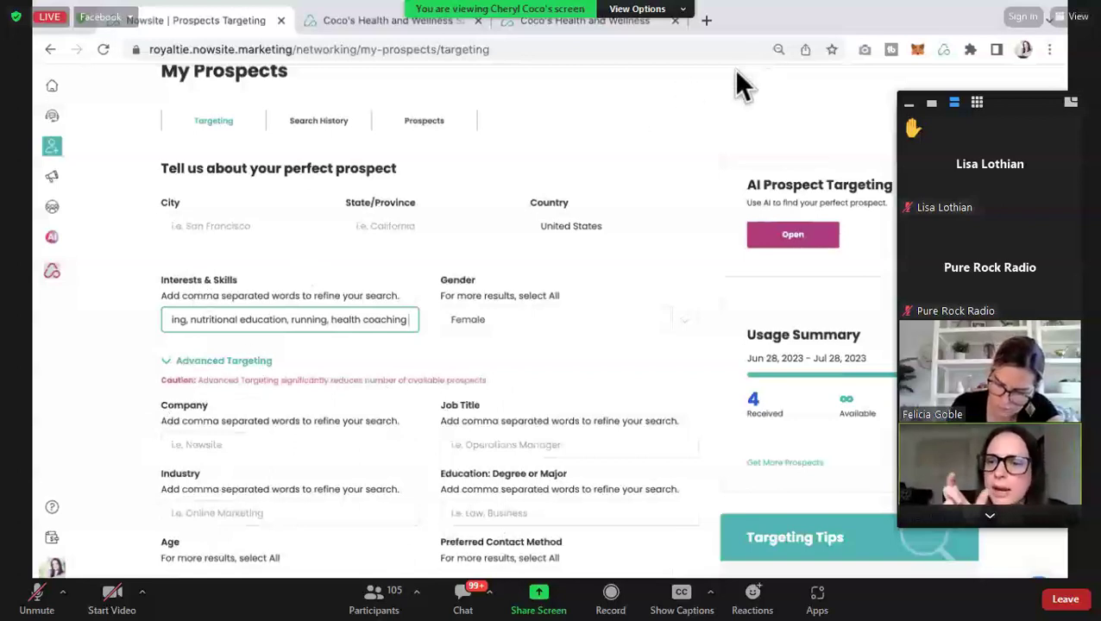
{"action": "scroll", "coordinate": [585, 171], "scroll_direction": "down", "scroll_amount": 1}
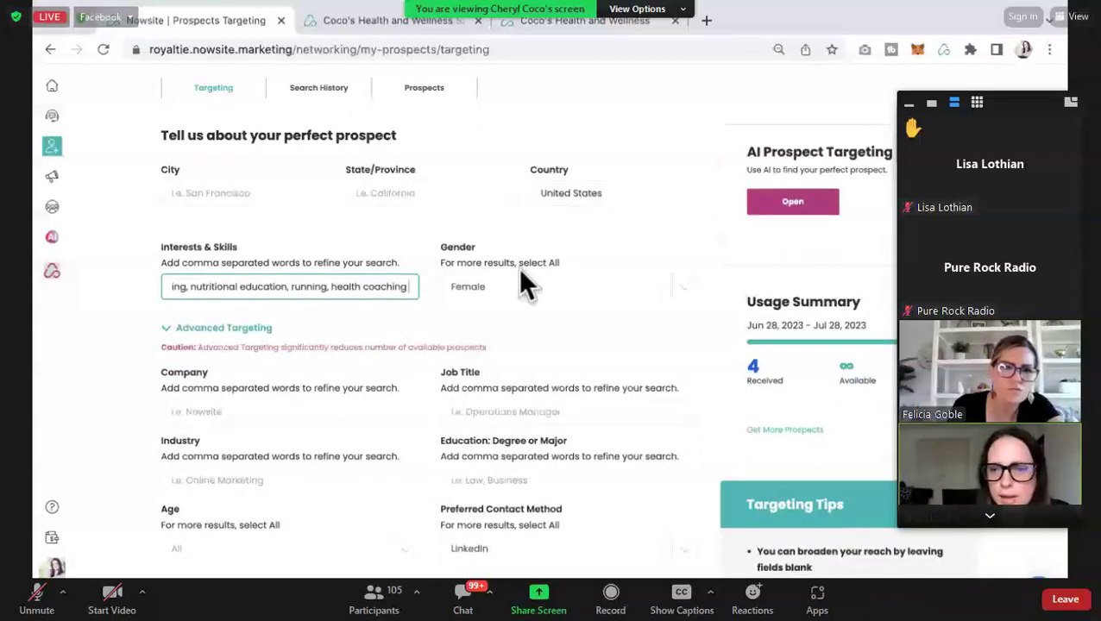
{"action": "left_click", "coordinate": [398, 550]}
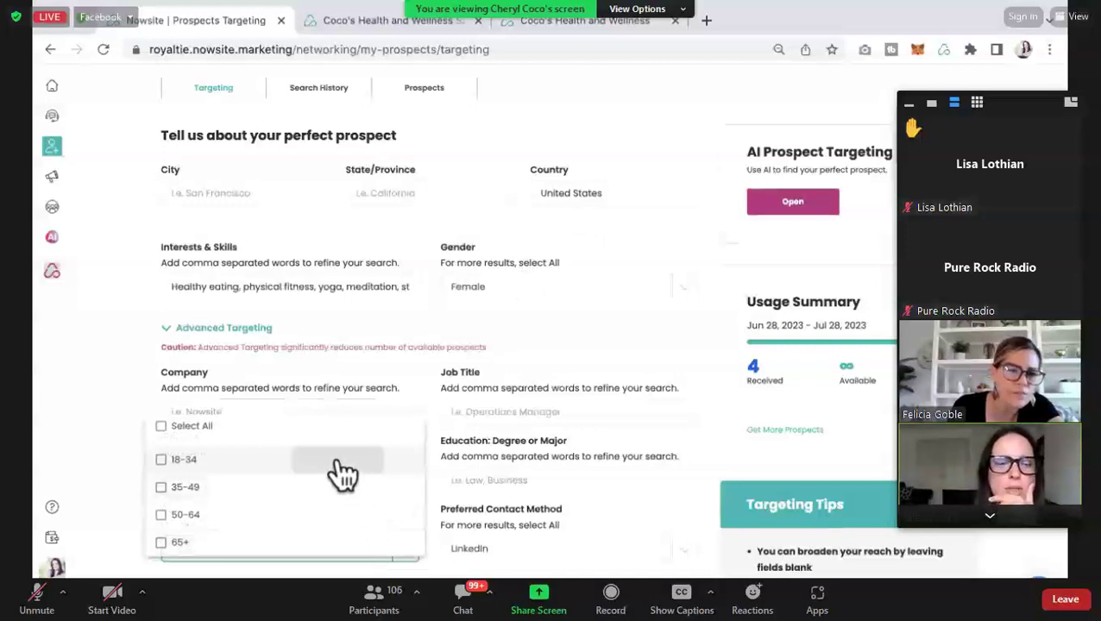
{"action": "left_click", "coordinate": [338, 463]}
{"action": "left_click", "coordinate": [287, 490]}
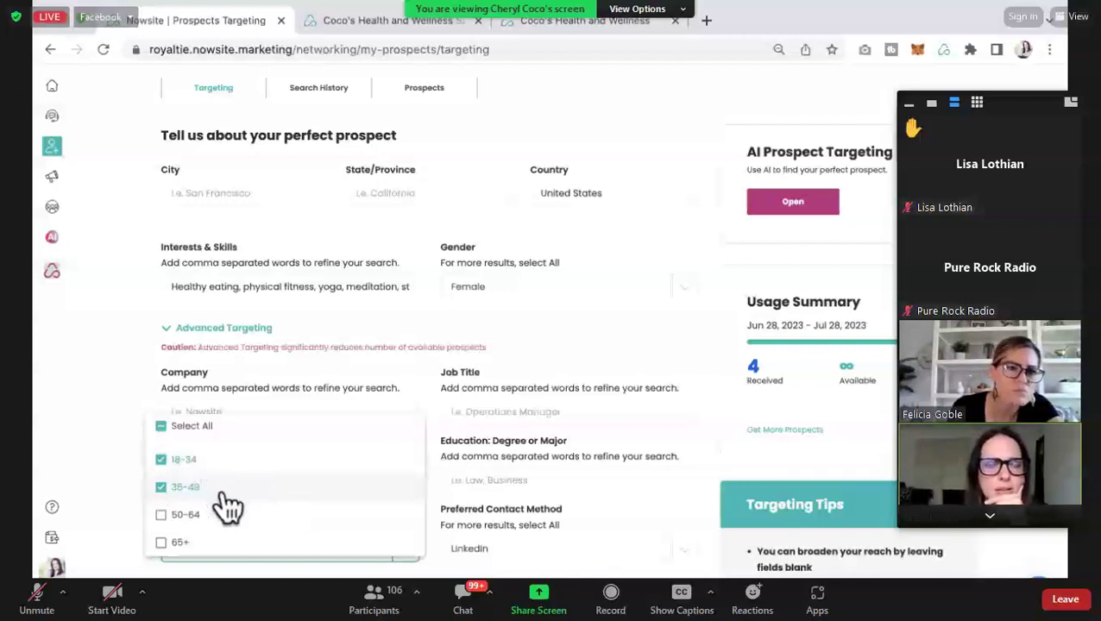
{"action": "left_click", "coordinate": [97, 410]}
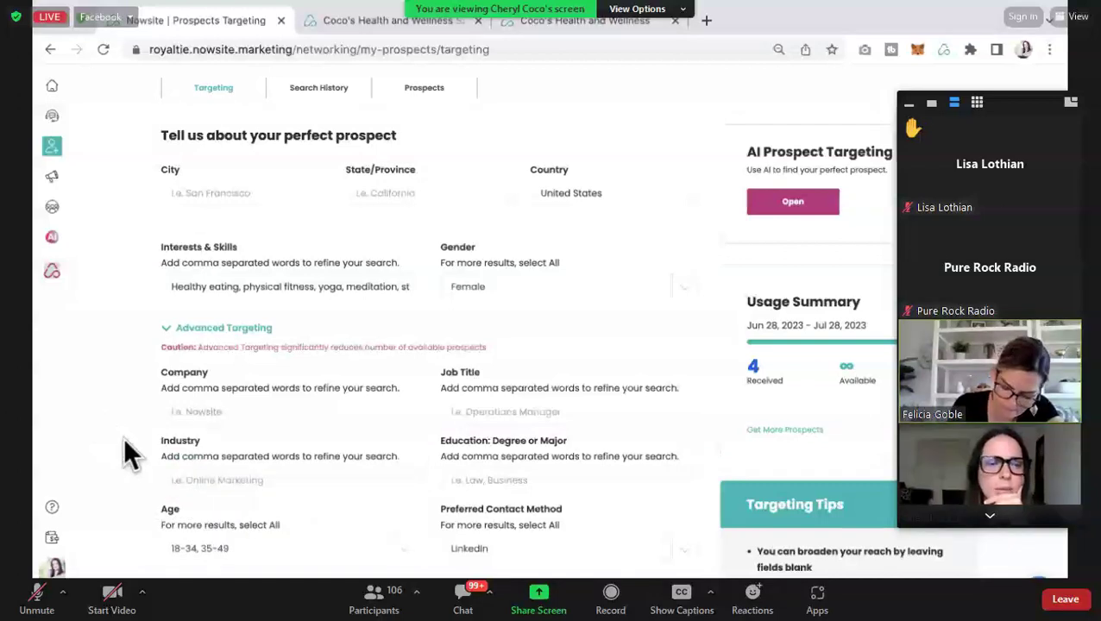
Step: Look through the contact lists available for adding prospects, without selecting one
{"action": "scroll", "coordinate": [128, 451], "scroll_direction": "down", "scroll_amount": 1}
{"action": "scroll", "coordinate": [142, 447], "scroll_direction": "down", "scroll_amount": 2}
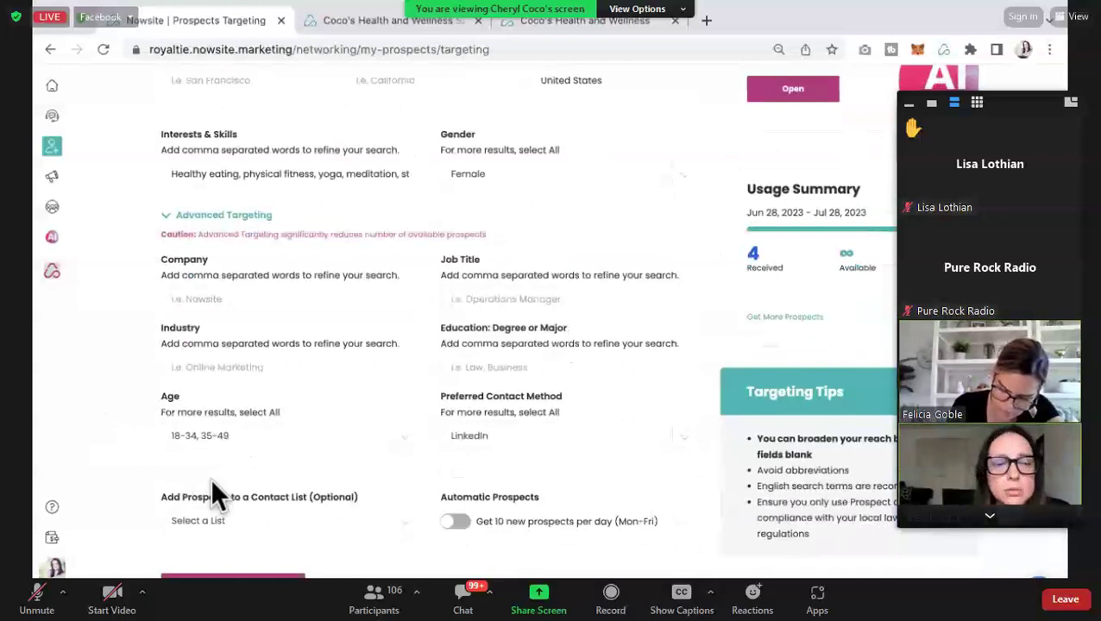
{"action": "left_click", "coordinate": [276, 523]}
{"action": "scroll", "coordinate": [283, 435], "scroll_direction": "down", "scroll_amount": 1}
{"action": "scroll", "coordinate": [283, 434], "scroll_direction": "up", "scroll_amount": 1}
{"action": "scroll", "coordinate": [283, 435], "scroll_direction": "down", "scroll_amount": 3}
{"action": "scroll", "coordinate": [258, 433], "scroll_direction": "up", "scroll_amount": 3}
{"action": "left_click", "coordinate": [106, 419]}
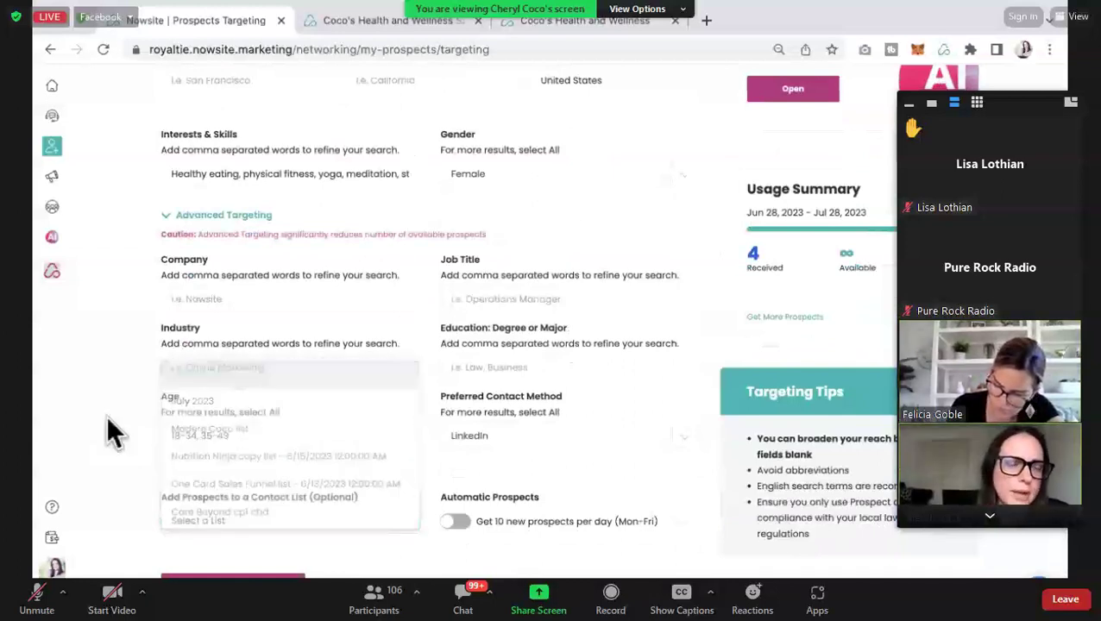
Step: Save the prospect search under the name "Coco's Health and Wellness"
{"action": "left_click", "coordinate": [233, 575]}
{"action": "left_click", "coordinate": [442, 347]}
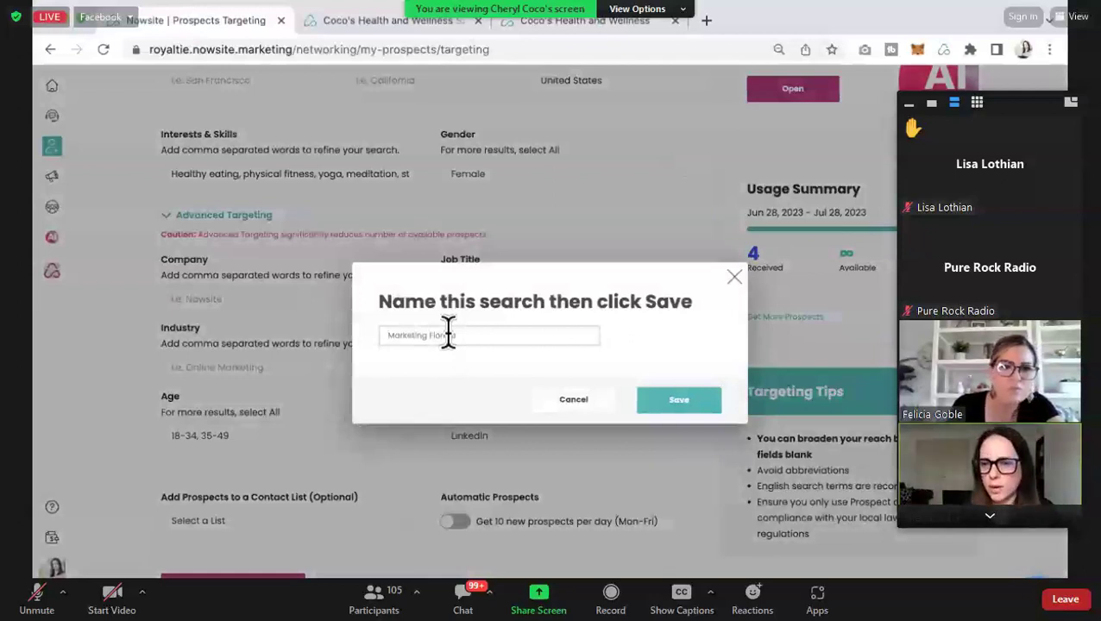
{"action": "type", "text": "C"}
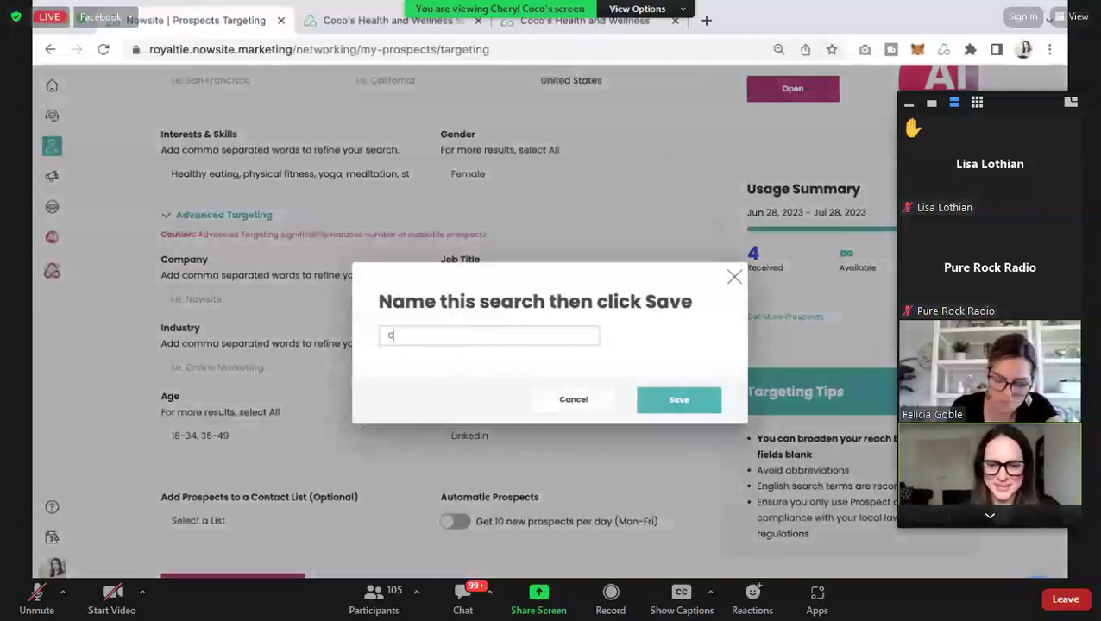
{"action": "type", "text": "oco's Health "}
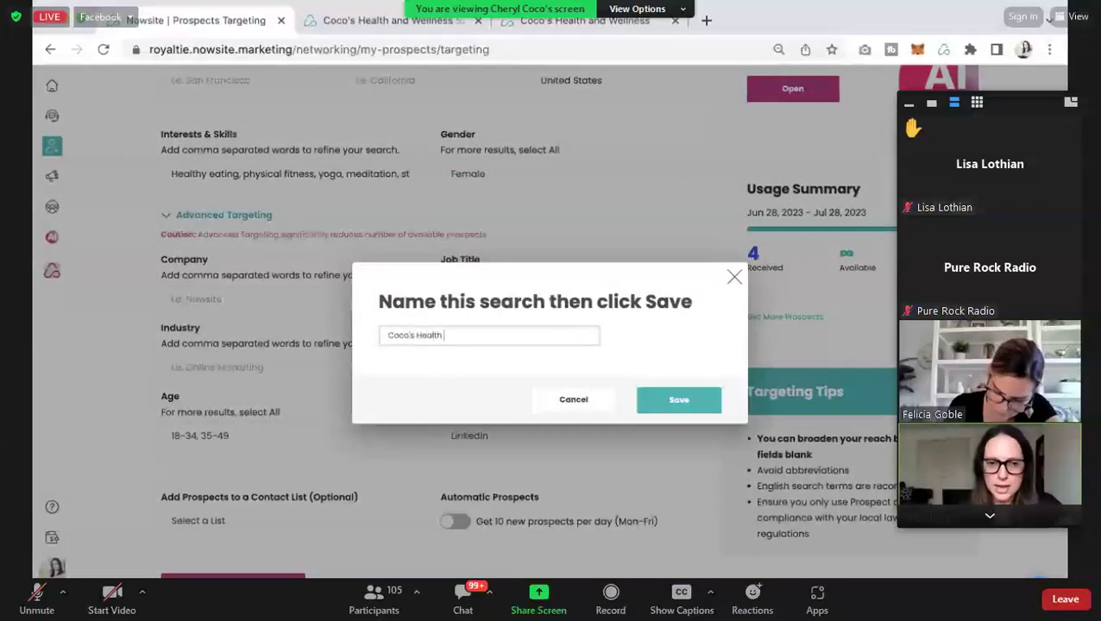
{"action": "type", "text": "and Wellness"}
{"action": "left_click", "coordinate": [658, 394]}
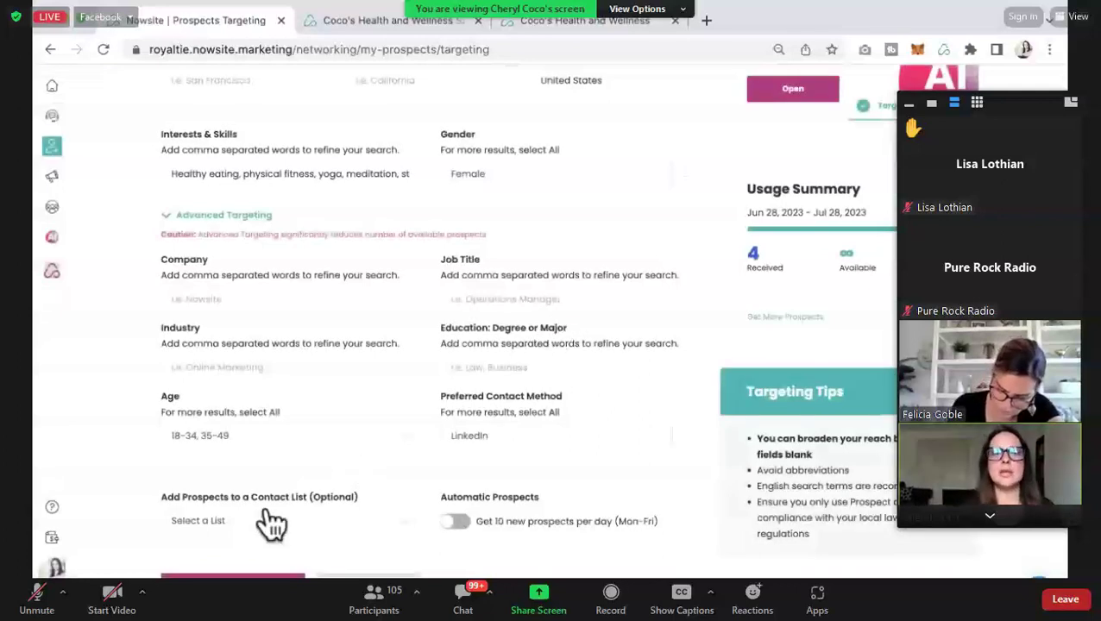
Step: Get a new prospect with the saved targeting and launch SalesAI for that contact
{"action": "left_click", "coordinate": [231, 571]}
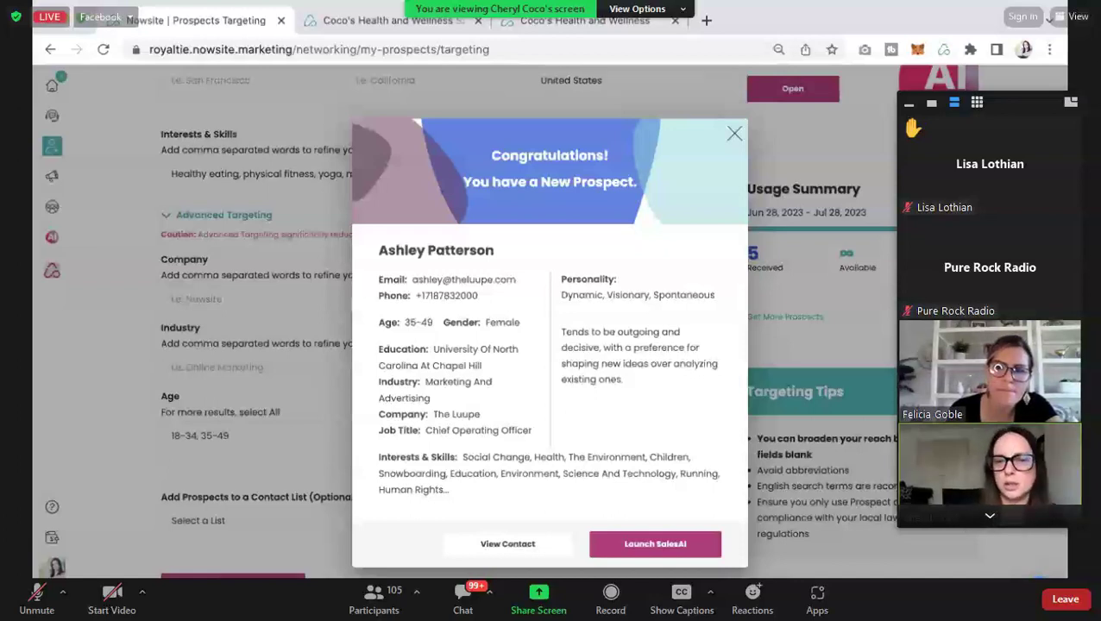
{"action": "left_click", "coordinate": [660, 546]}
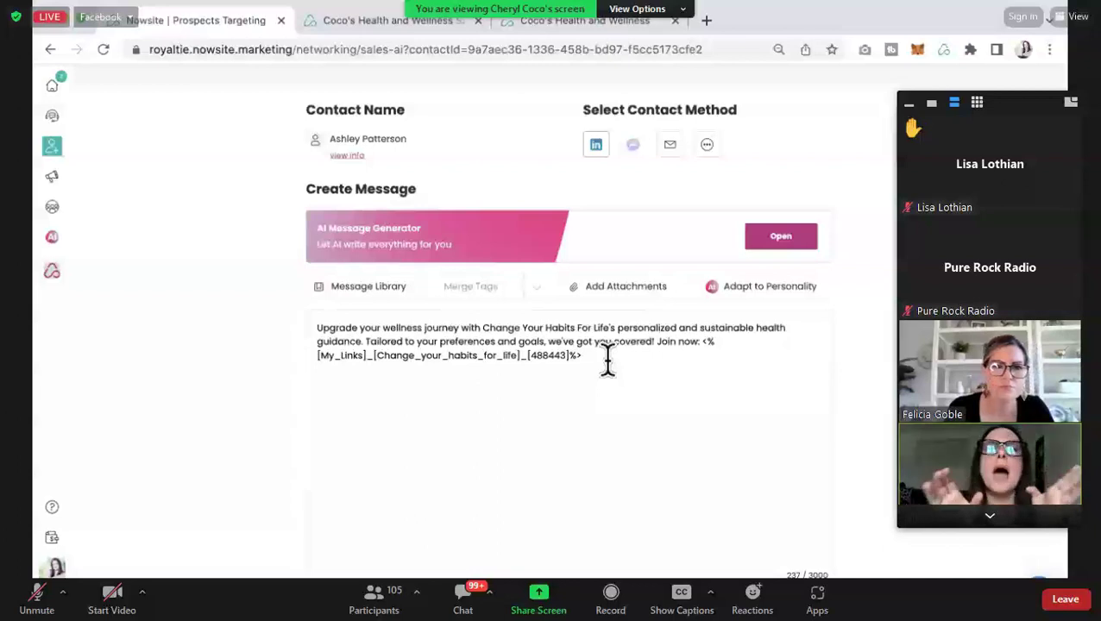
Step: Open the AI Message Generator and choose Coco's Health and Wellness as the business profile for the message
{"action": "left_click", "coordinate": [786, 240]}
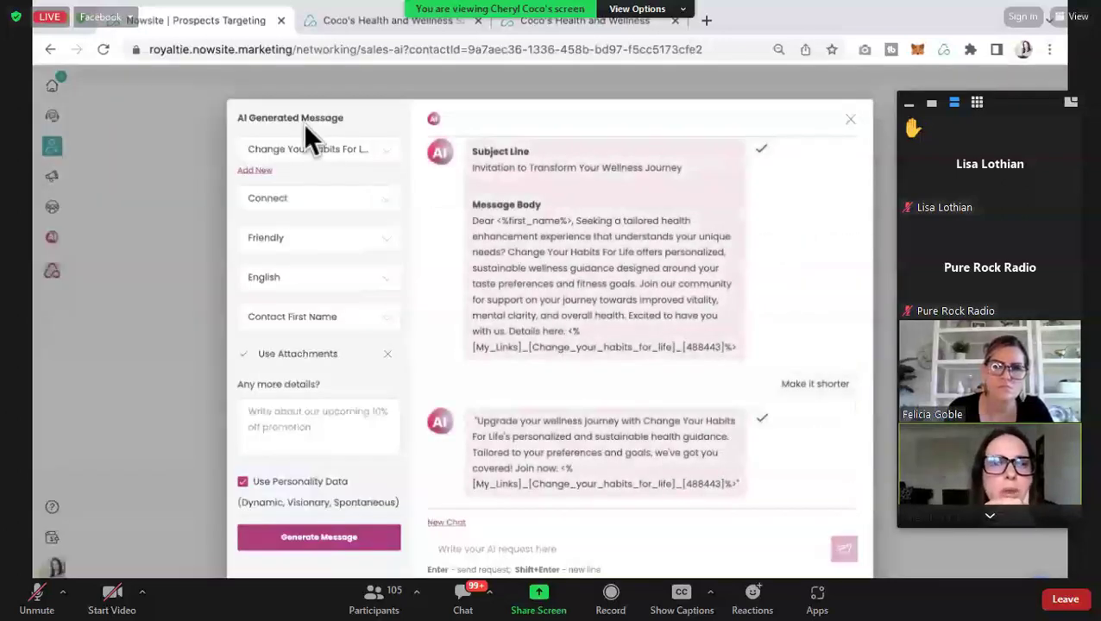
{"action": "left_click", "coordinate": [390, 148]}
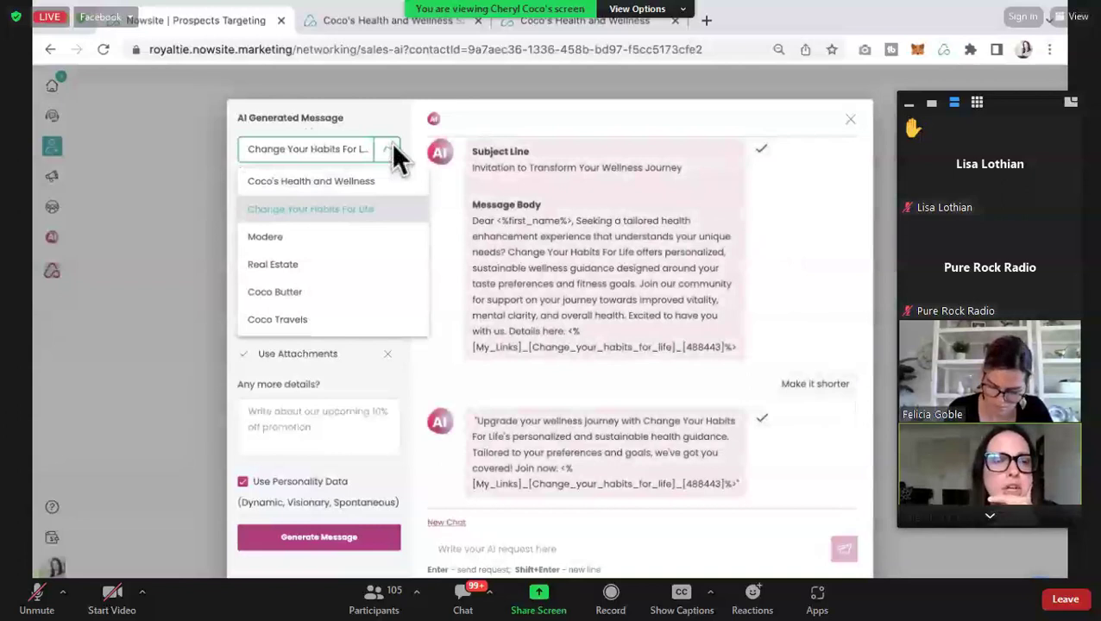
{"action": "left_click", "coordinate": [338, 181]}
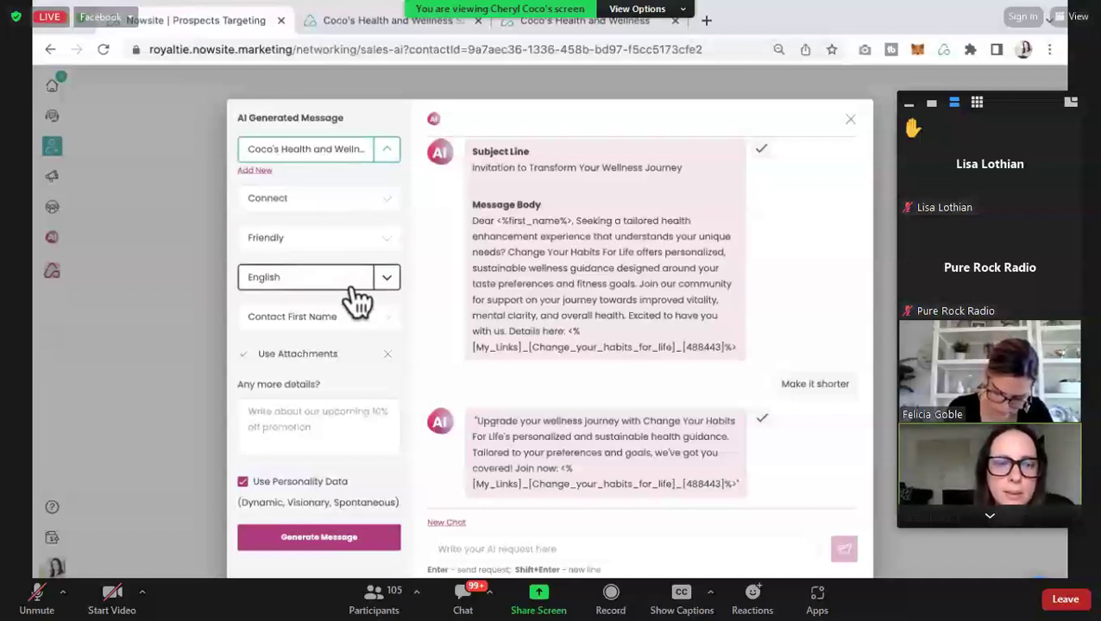
{"action": "left_click", "coordinate": [334, 358]}
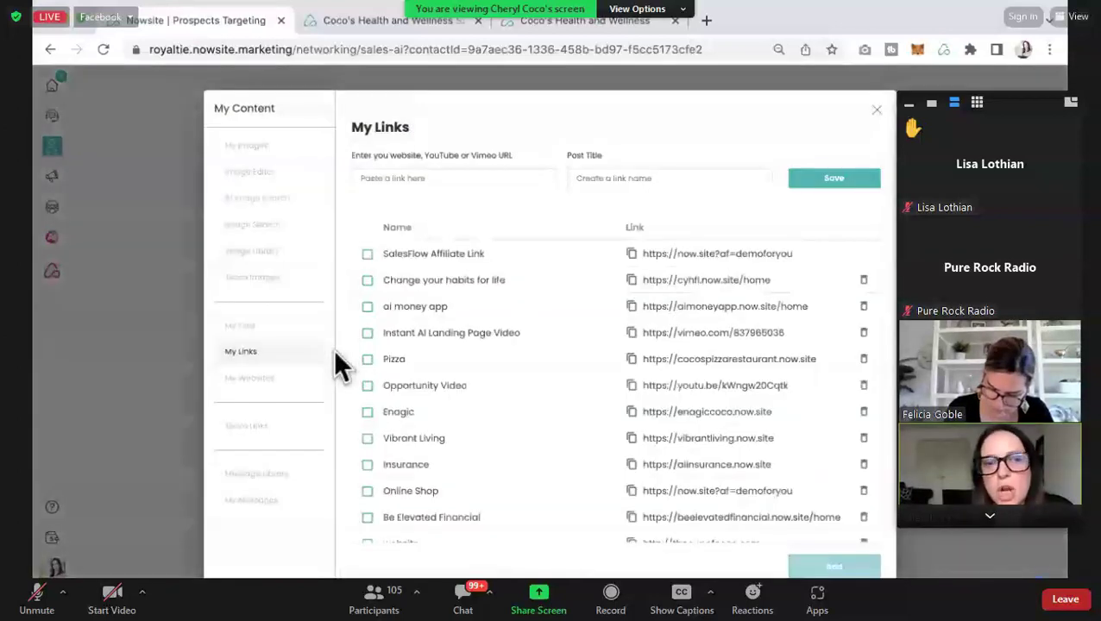
{"action": "left_click", "coordinate": [371, 22]}
{"action": "left_click", "coordinate": [253, 49]}
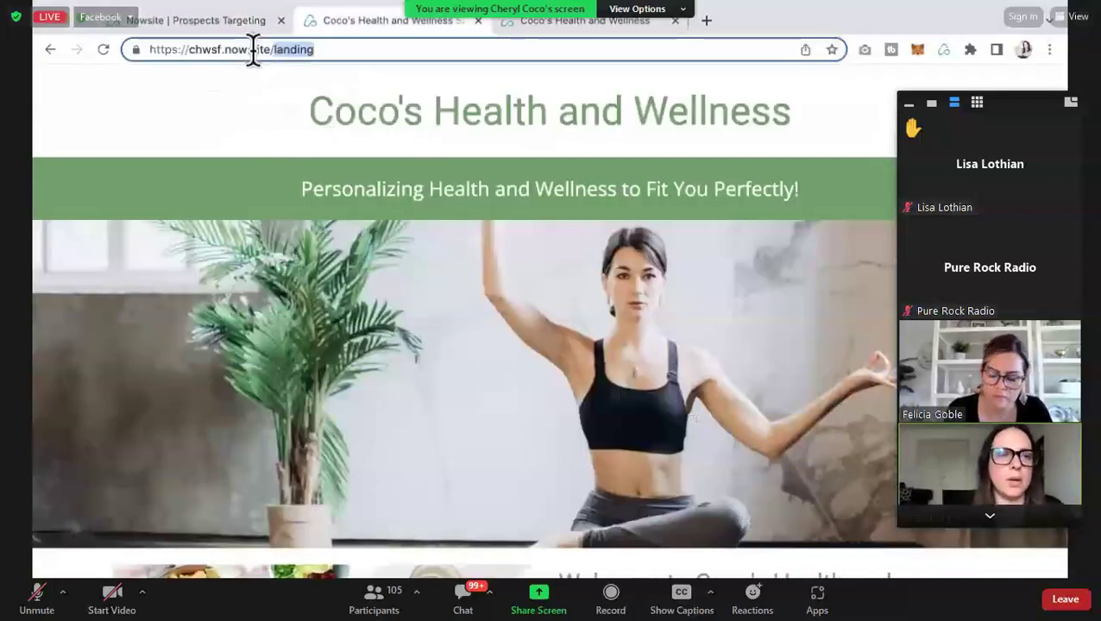
{"action": "left_click", "coordinate": [253, 49]}
{"action": "triple_click", "coordinate": [252, 49]}
{"action": "key", "text": "ctrl+c"}
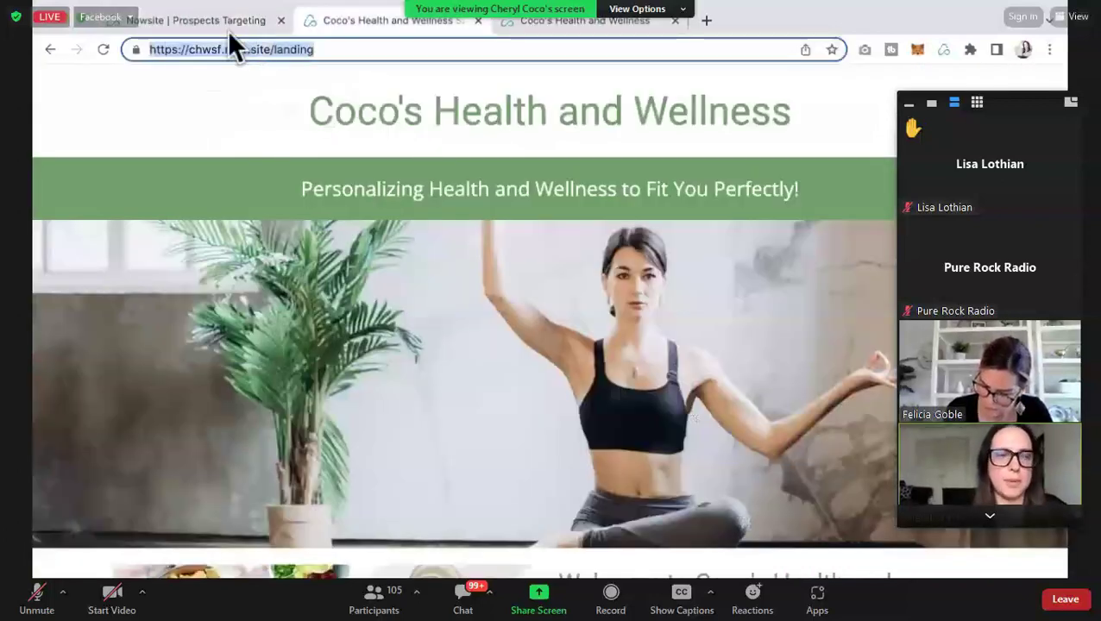
{"action": "left_click", "coordinate": [167, 29]}
{"action": "left_click", "coordinate": [462, 179]}
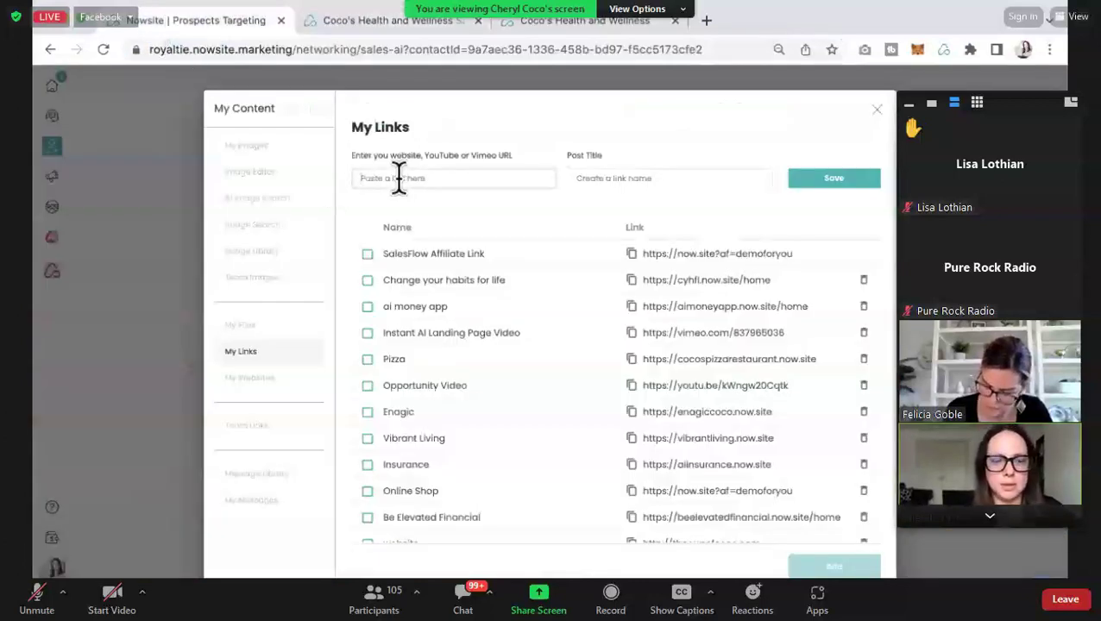
{"action": "key", "text": "ctrl+v"}
{"action": "left_click", "coordinate": [584, 176]}
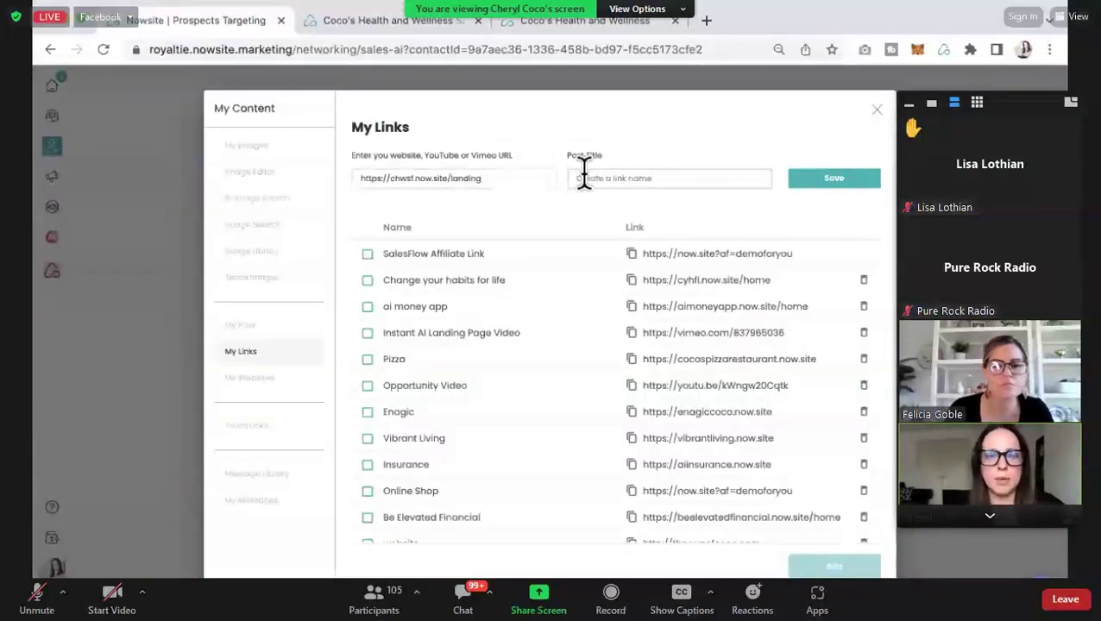
{"action": "type", "text": "Coco's"}
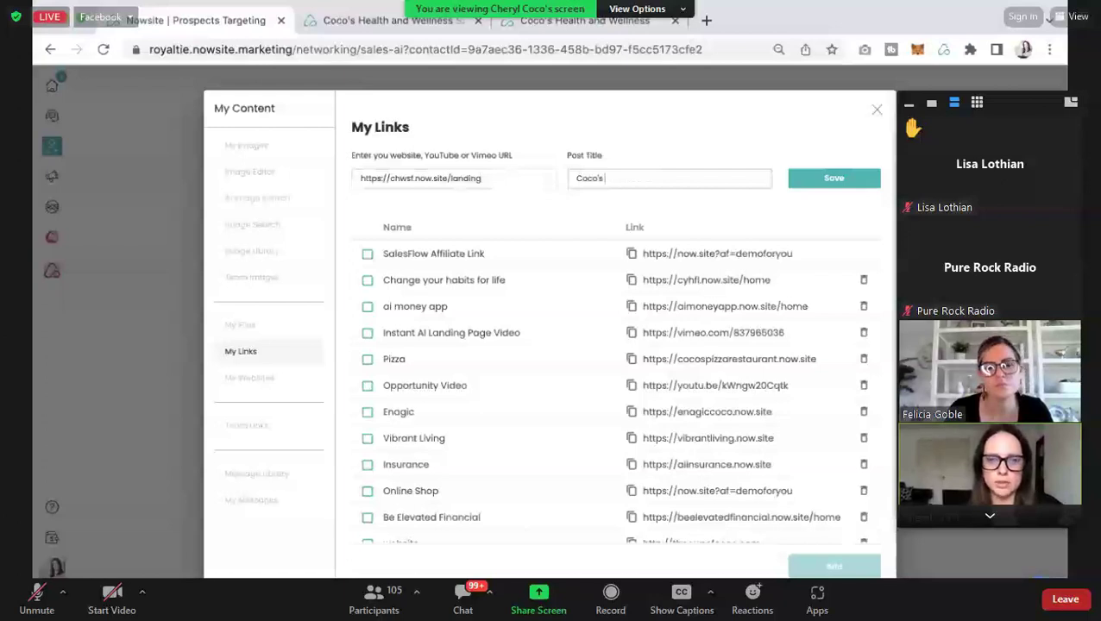
{"action": "type", "text": " Health and wellness"}
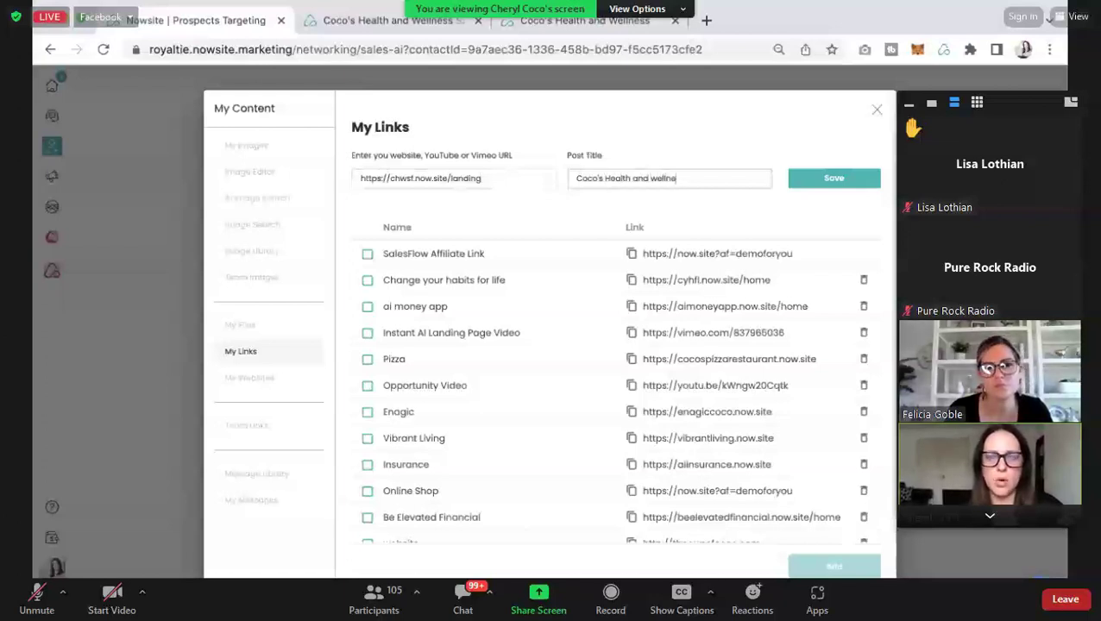
{"action": "left_click", "coordinate": [825, 178]}
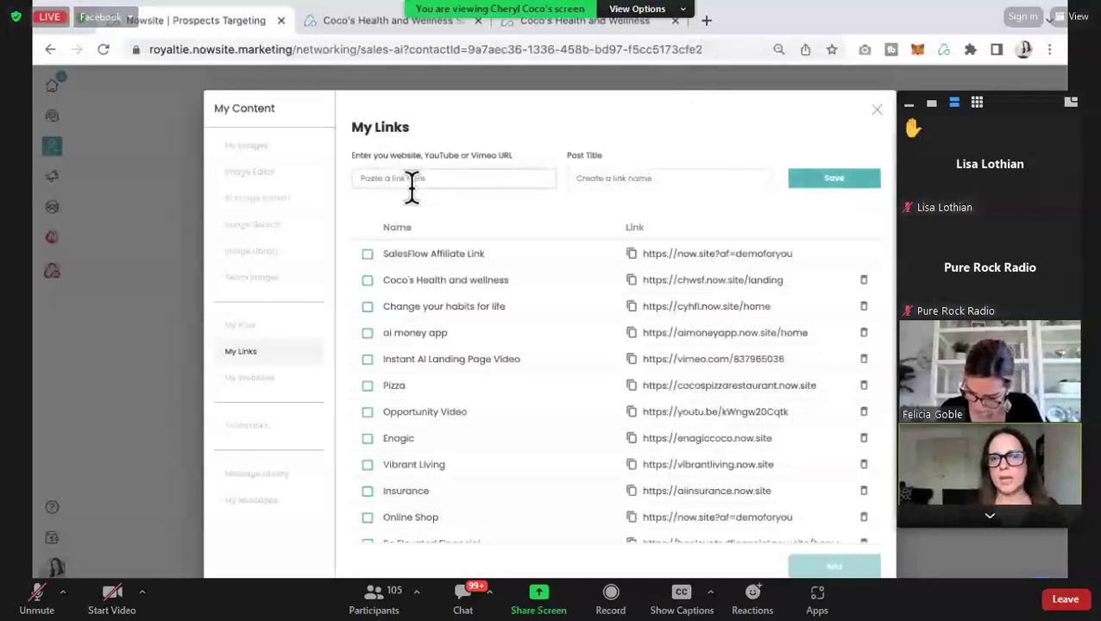
Step: Select the saved Coco's Health and wellness link and add it to the AI message as an attachment
{"action": "left_click", "coordinate": [368, 281]}
{"action": "left_click", "coordinate": [835, 178]}
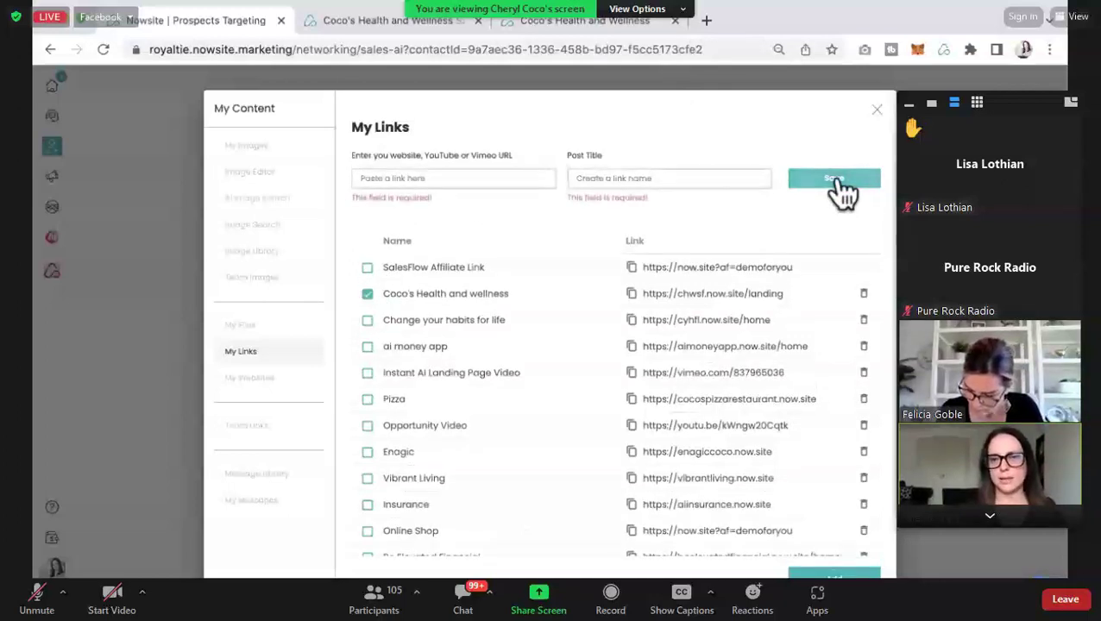
{"action": "left_click", "coordinate": [834, 573]}
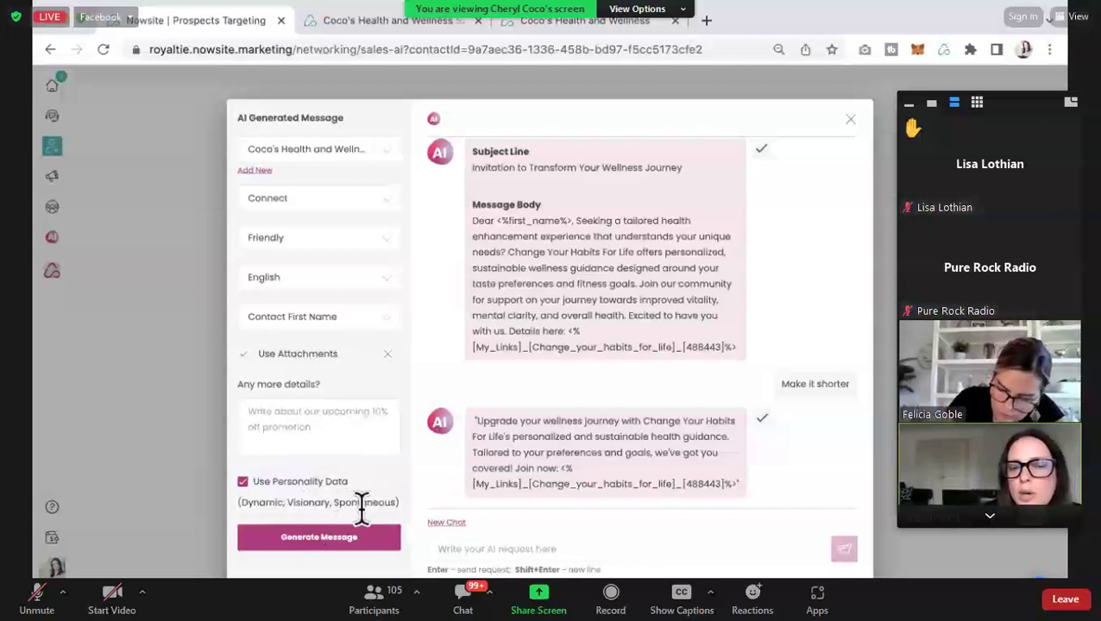
Step: Generate the AI sales message, accept the Coco's Health & Wellness version, and close its preview after checking it
{"action": "left_click", "coordinate": [310, 542]}
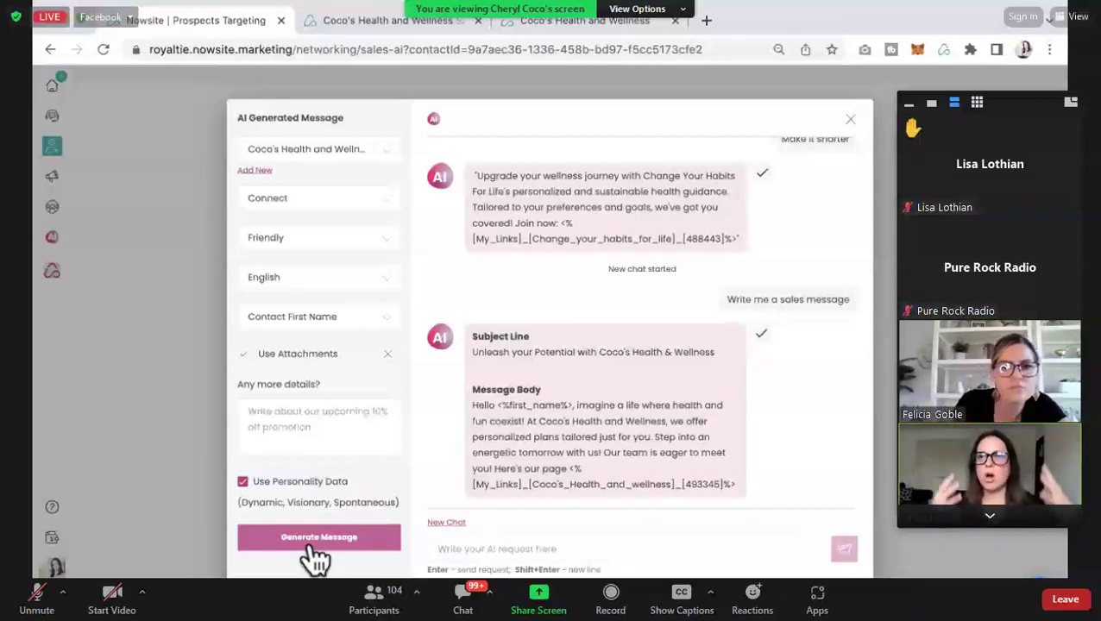
{"action": "left_click", "coordinate": [762, 336]}
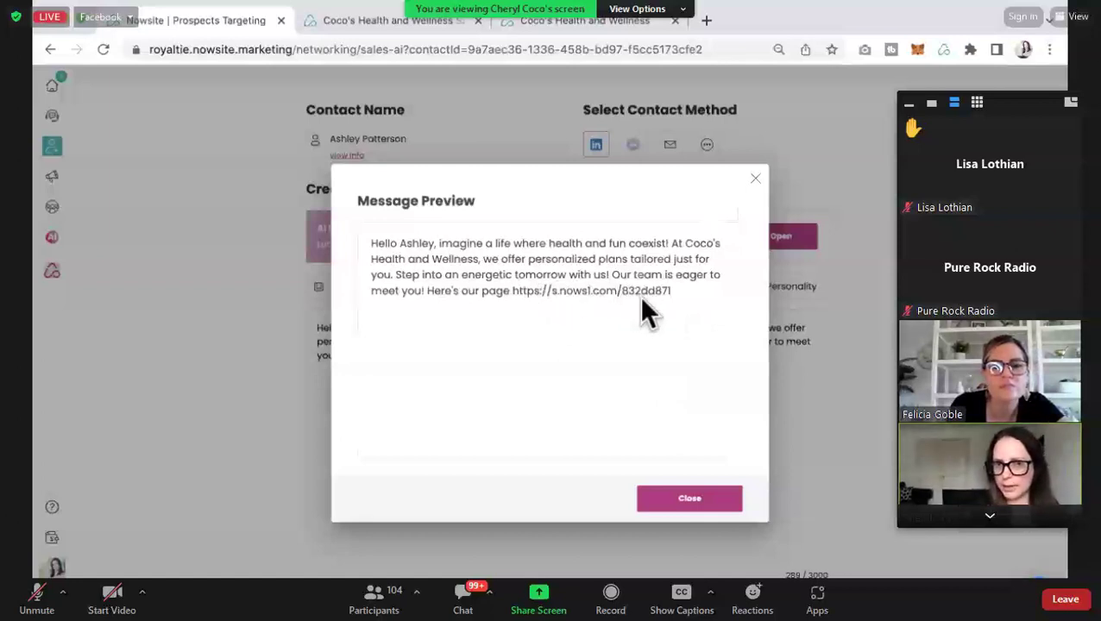
{"action": "left_click", "coordinate": [756, 182]}
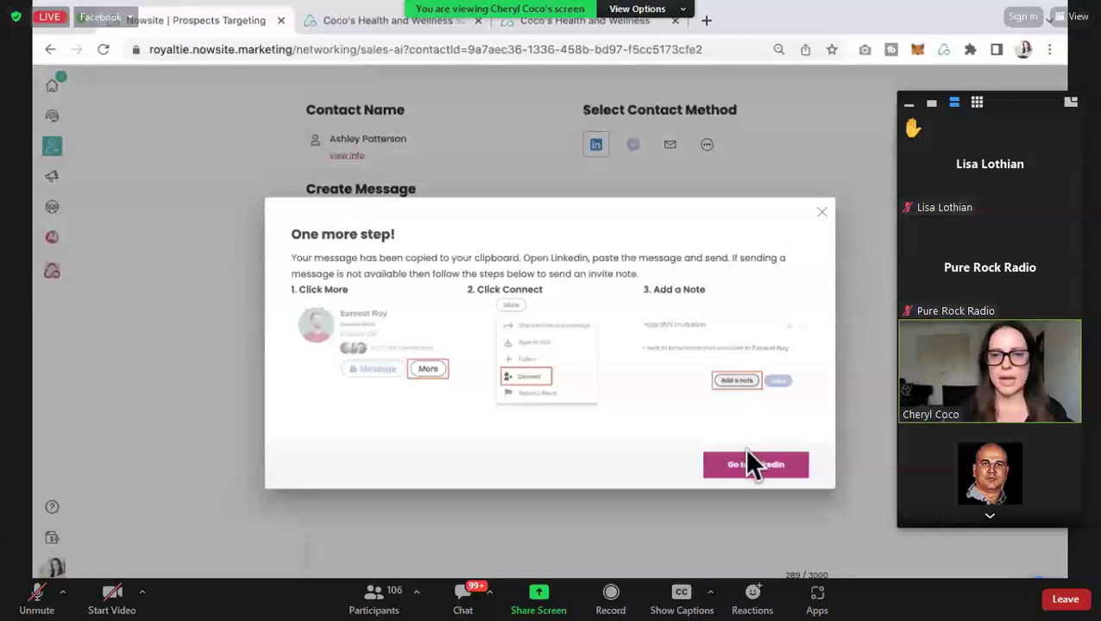
Step: Continue to the prospect's LinkedIn profile and start a connection invitation with a personal note
{"action": "left_click", "coordinate": [747, 455]}
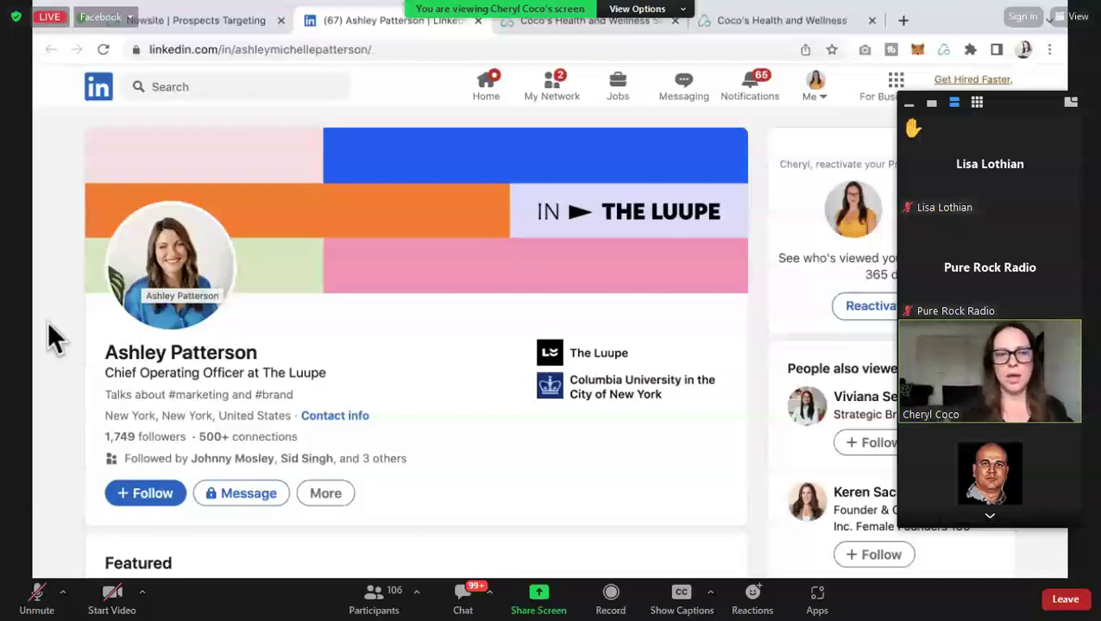
{"action": "left_click", "coordinate": [324, 493]}
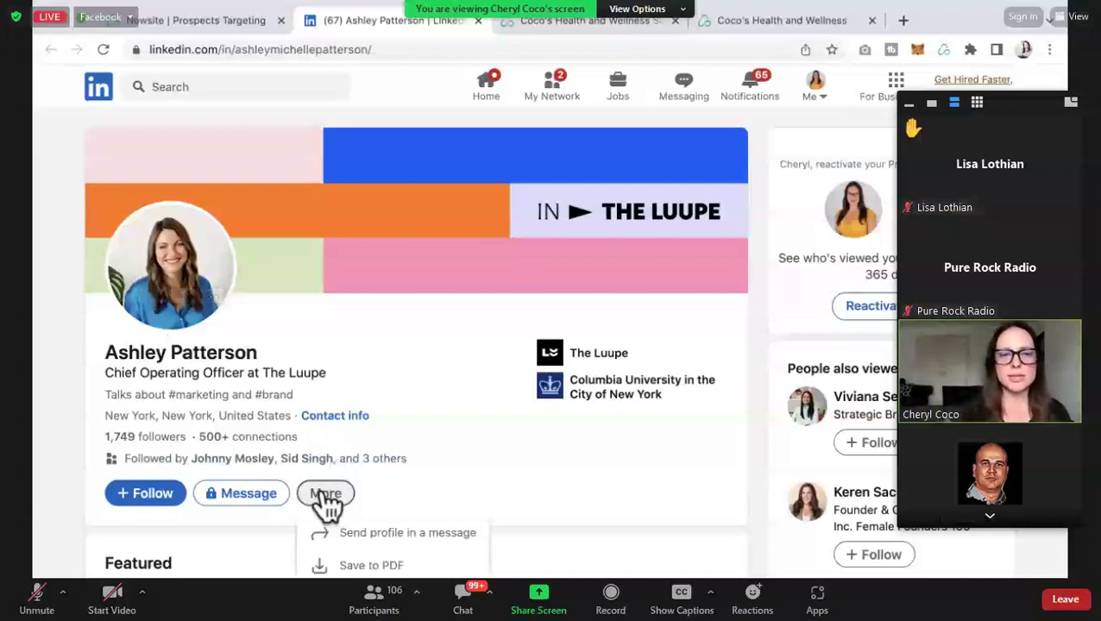
{"action": "left_click", "coordinate": [342, 574]}
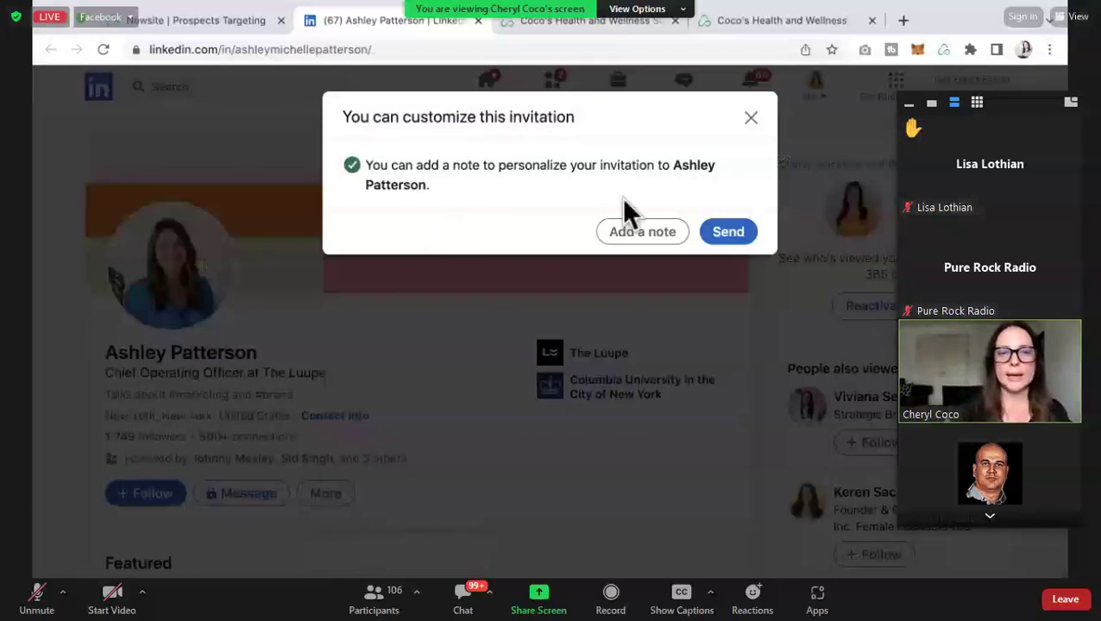
{"action": "left_click", "coordinate": [636, 233]}
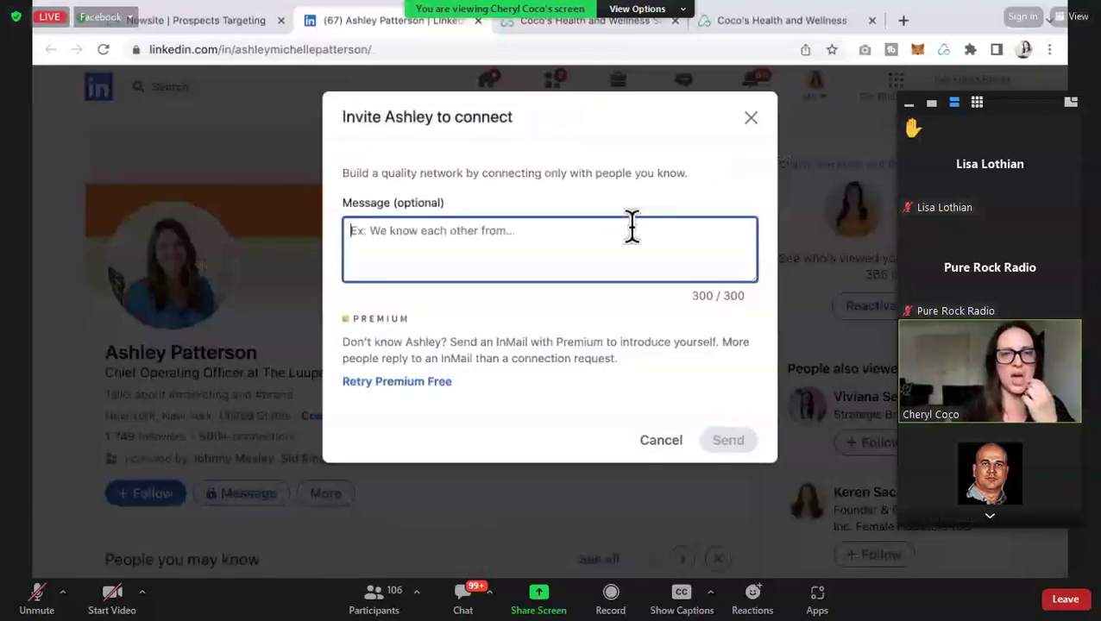
Step: Paste the generated Coco's Health and Wellness message as the invitation note, review it, and send the invitation
{"action": "type", "text": "Hello Ashley, imagine a life where health and fun coexist! At Coco's Health and Wellness, we offer personalized plans tailored just for you. Step into an energetic tomorrow with us! Our team is eager to meet you! Here's our page https://s.nows1.com/QC4j3UiQ"}
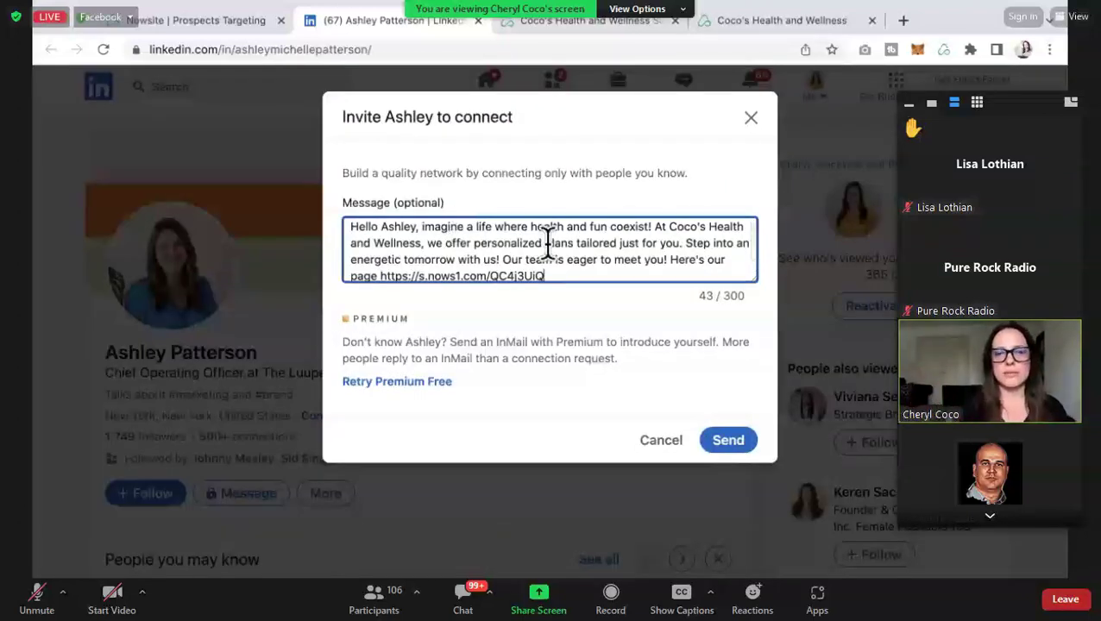
{"action": "scroll", "coordinate": [544, 238], "scroll_direction": "down", "scroll_amount": 1}
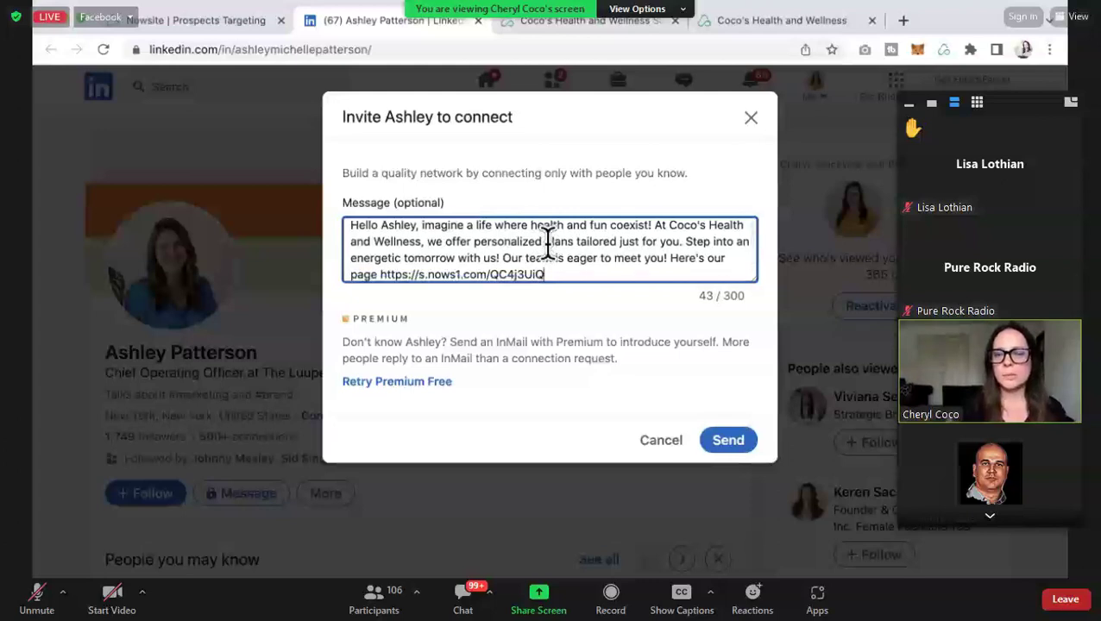
{"action": "scroll", "coordinate": [547, 242], "scroll_direction": "up", "scroll_amount": 1}
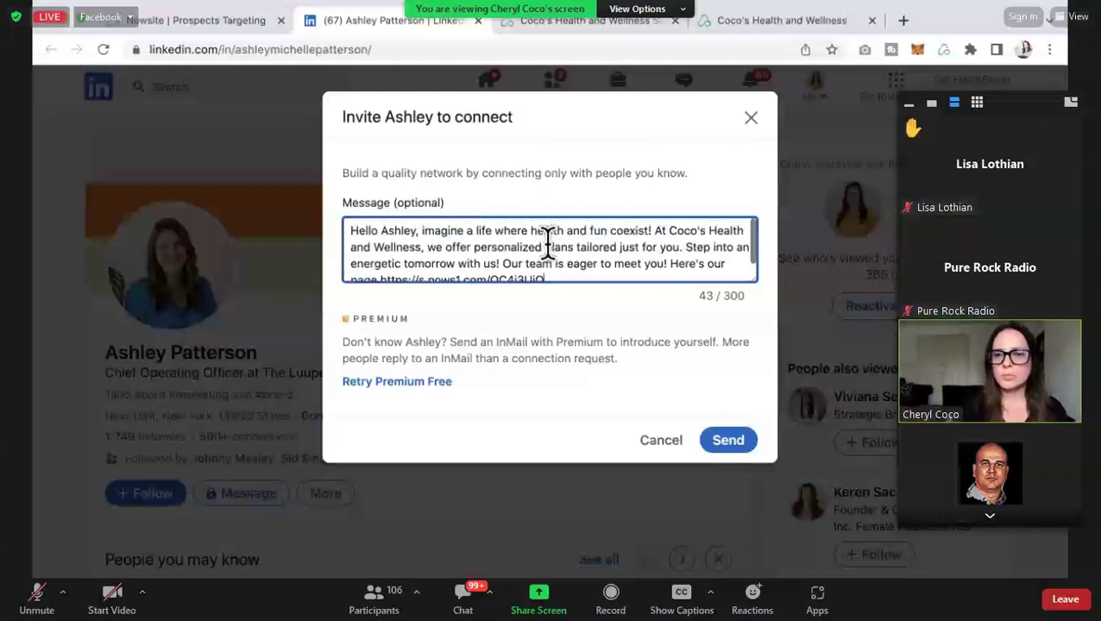
{"action": "scroll", "coordinate": [547, 242], "scroll_direction": "down", "scroll_amount": 1}
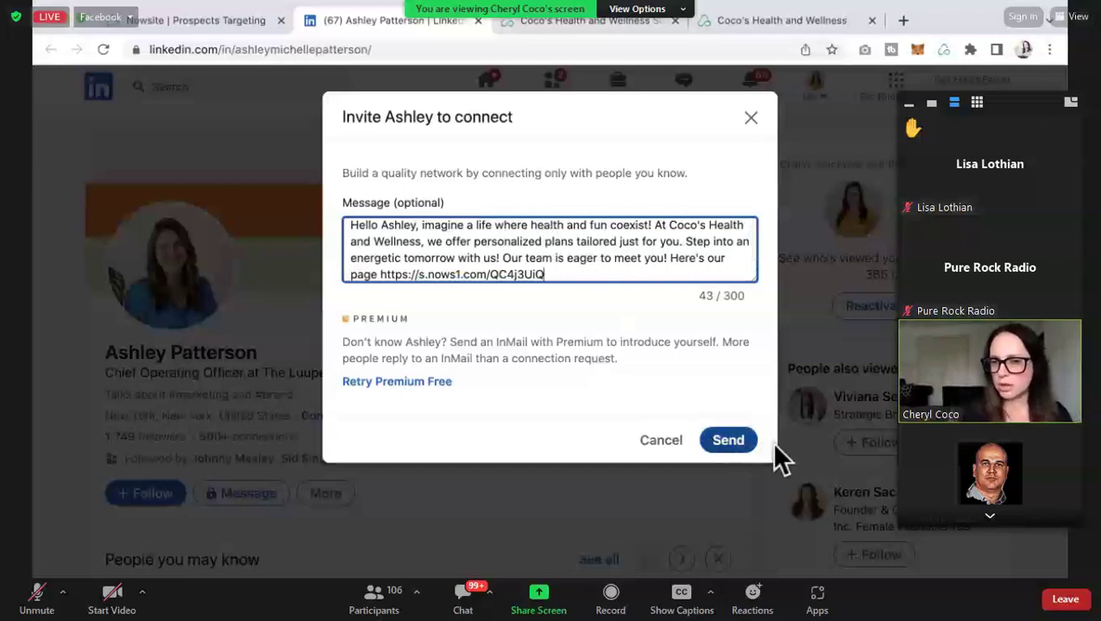
{"action": "left_click", "coordinate": [729, 444]}
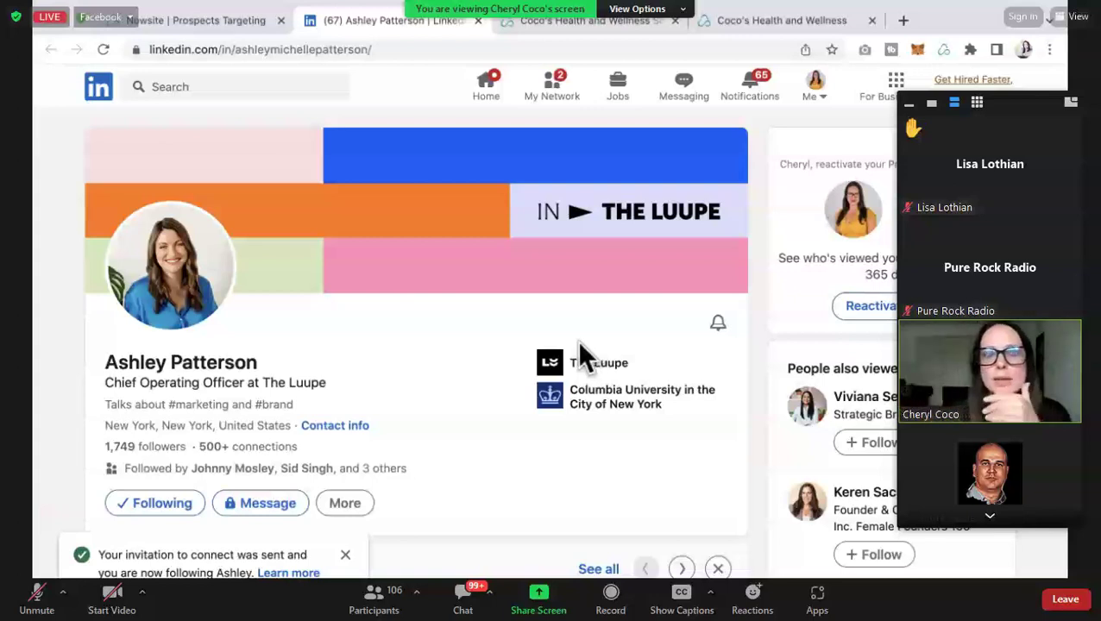
Step: Return to Nowsite, confirm the message was sent successfully, and launch SalesAI for the new prospect
{"action": "left_click", "coordinate": [135, 25]}
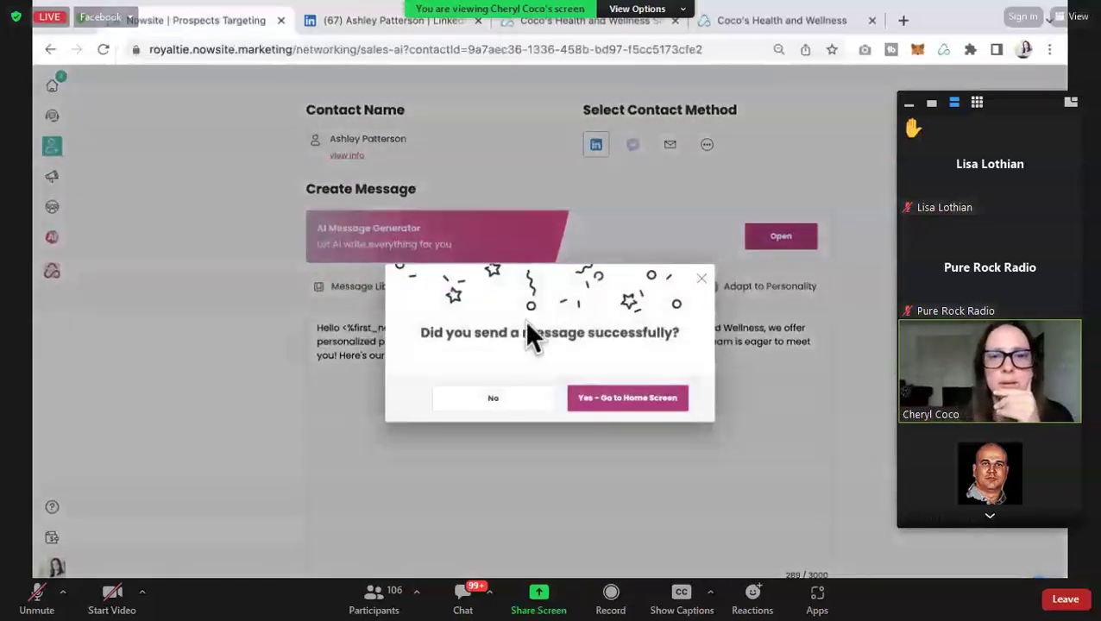
{"action": "left_click", "coordinate": [628, 397]}
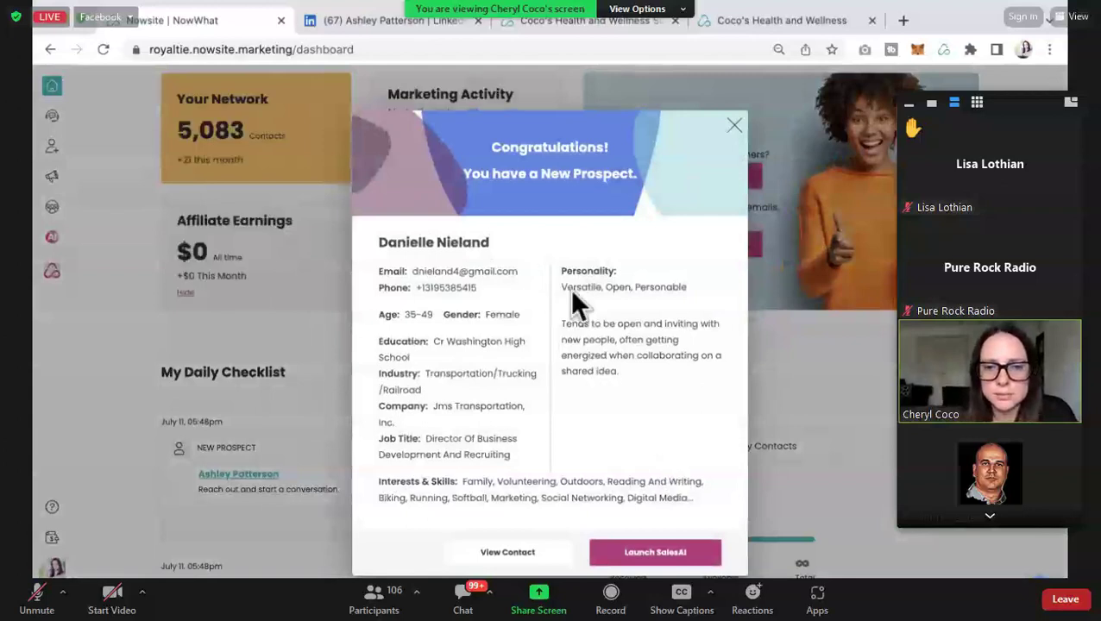
{"action": "left_click", "coordinate": [657, 557]}
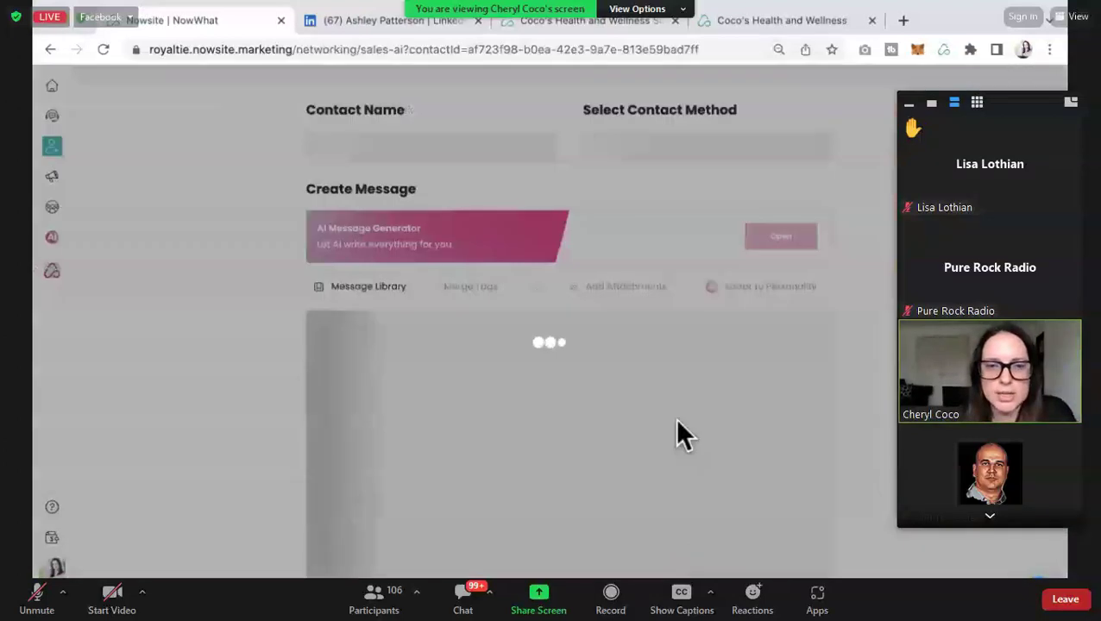